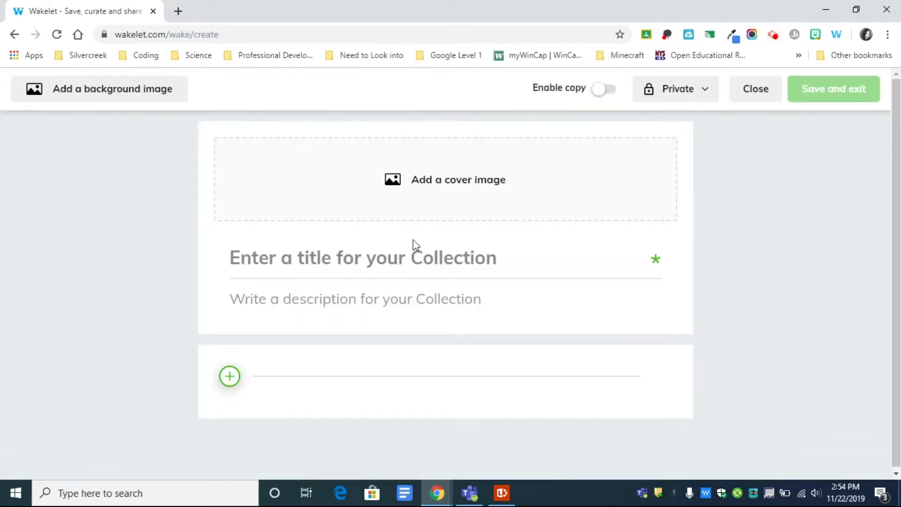
Title the collection "Computer Science Resources: Unplugged" and add the description "Resources from around the Web to assist with teaching your students computer science using unplugged activities."
{"action": "left_click", "coordinate": [355, 257]}
{"action": "type", "text": "Computer Science Resources: Un"}
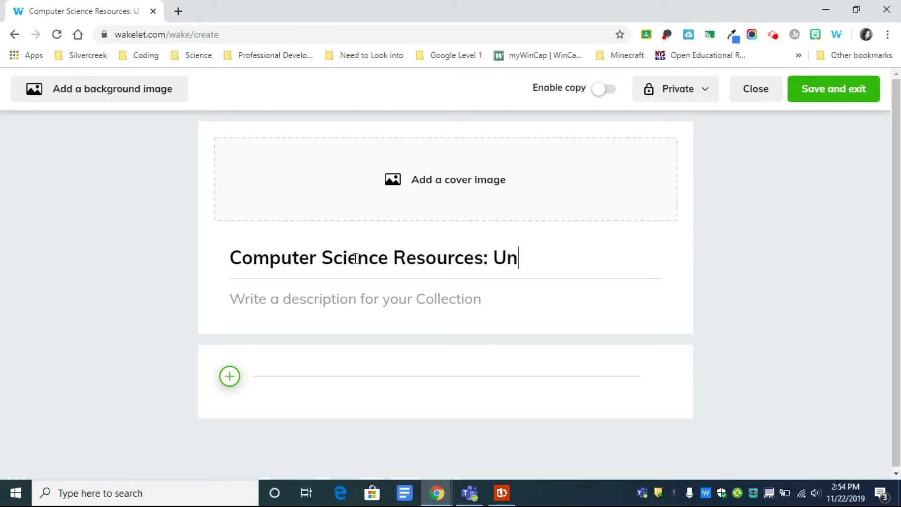
{"action": "type", "text": "plugged"}
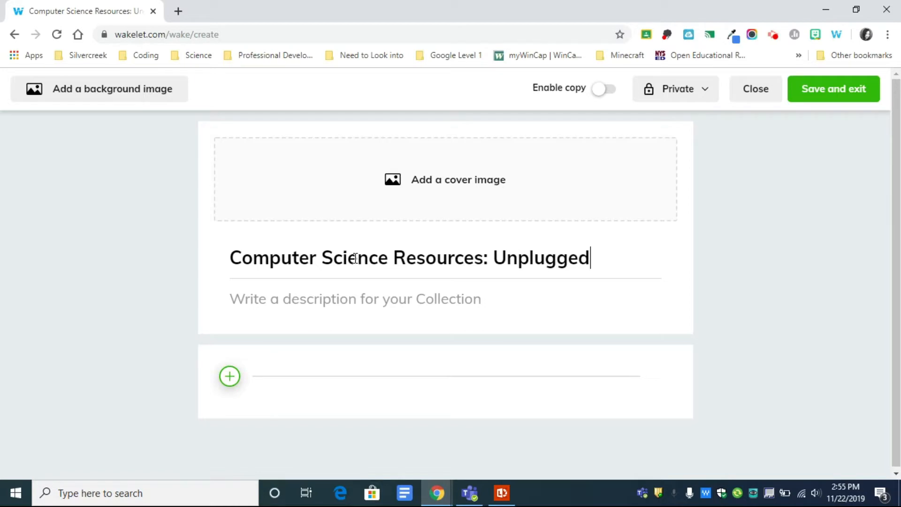
{"action": "left_click", "coordinate": [464, 311]}
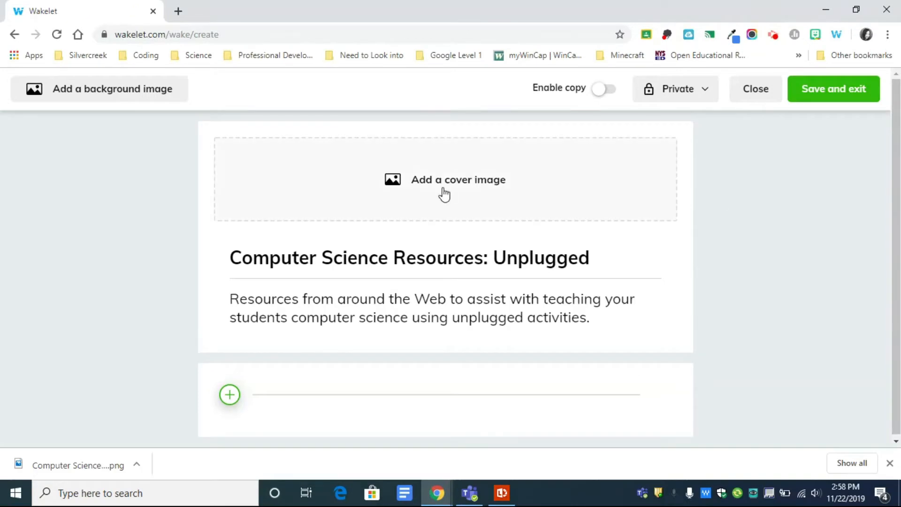
Search the Unsplash library for "code" and set the photo of two monitors in a dark room as the cover image
{"action": "left_click", "coordinate": [443, 188]}
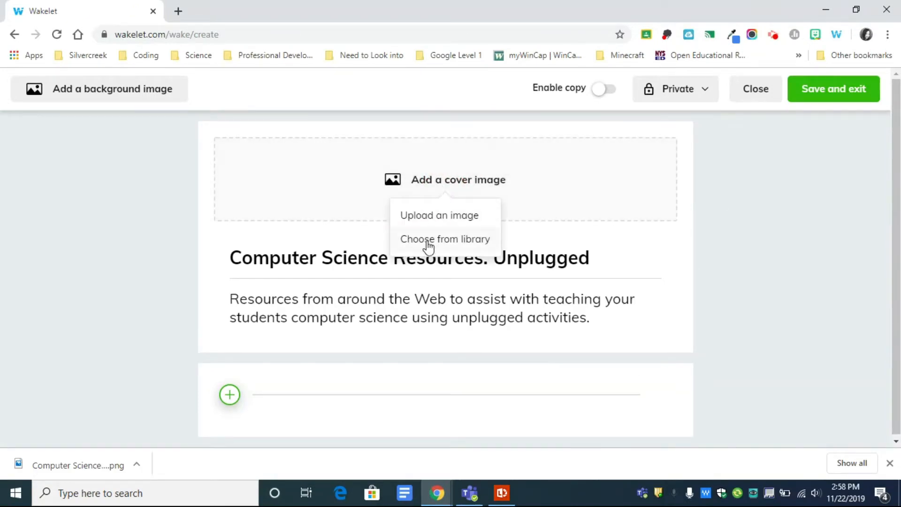
{"action": "left_click", "coordinate": [453, 244]}
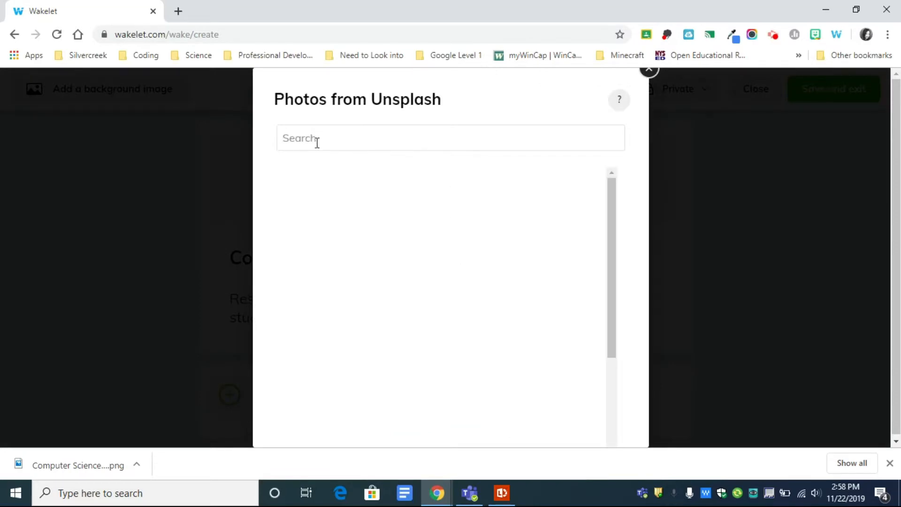
{"action": "type", "text": "code"}
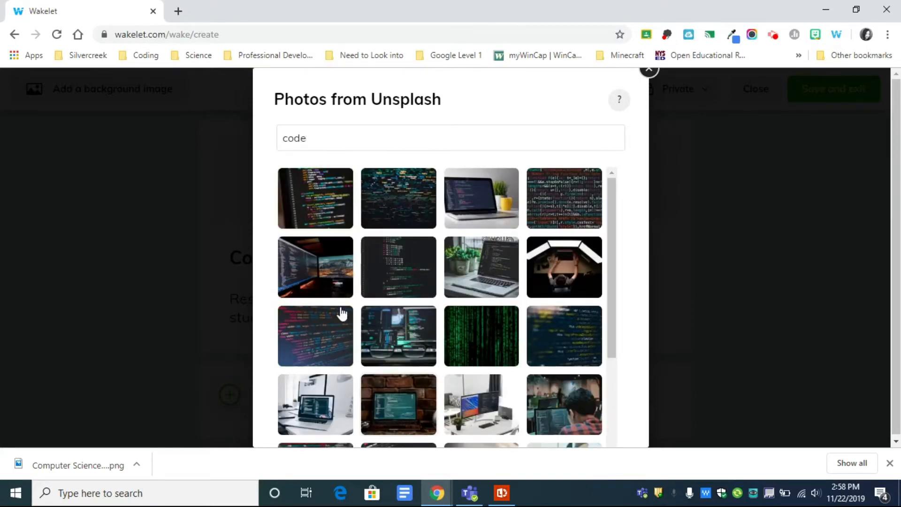
{"action": "left_click", "coordinate": [316, 279]}
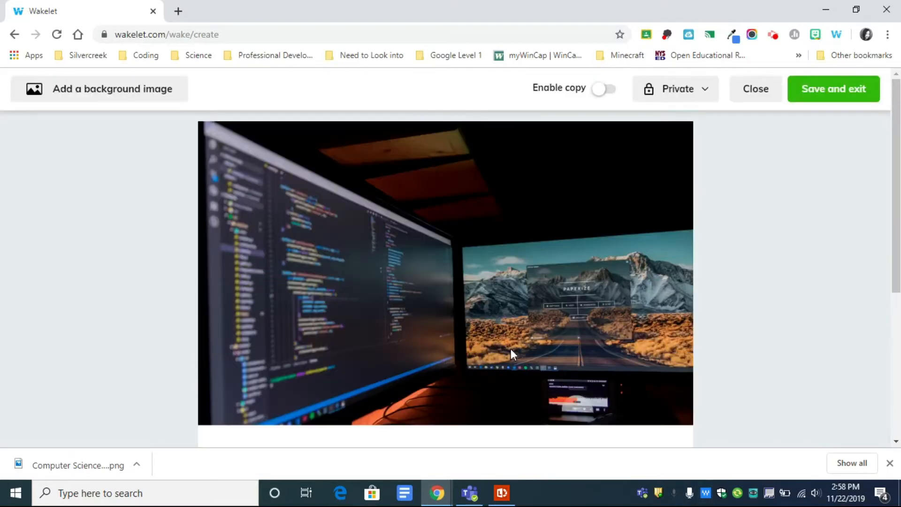
Replace the cover image with the uploaded file "Computer Science_ Unplugged" from Downloads and save its crop
{"action": "left_click_drag", "start_coordinate": [895, 168], "coordinate": [895, 206]}
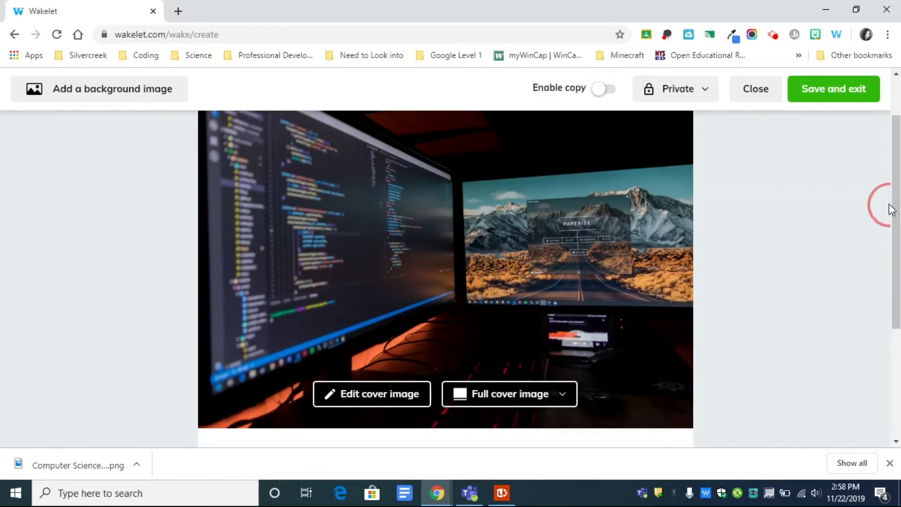
{"action": "left_click", "coordinate": [376, 399]}
{"action": "left_click", "coordinate": [368, 287]}
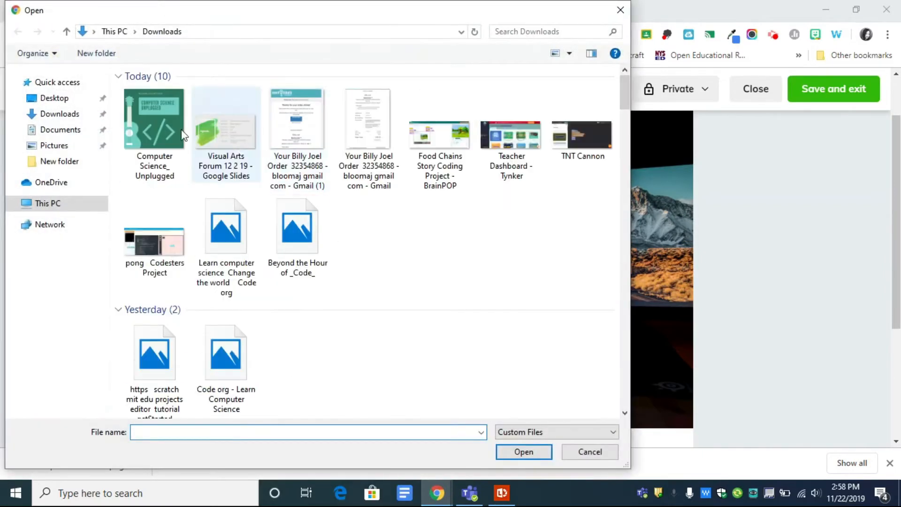
{"action": "left_click", "coordinate": [166, 140]}
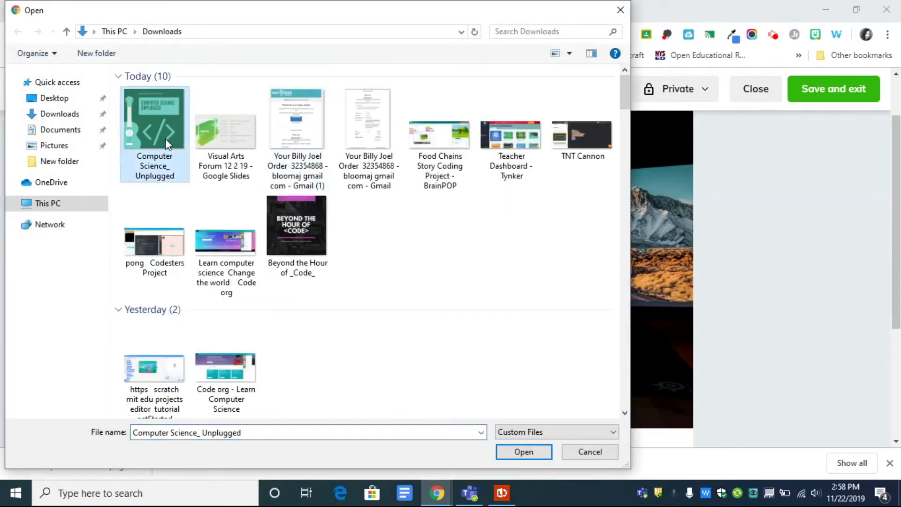
{"action": "left_click", "coordinate": [519, 452]}
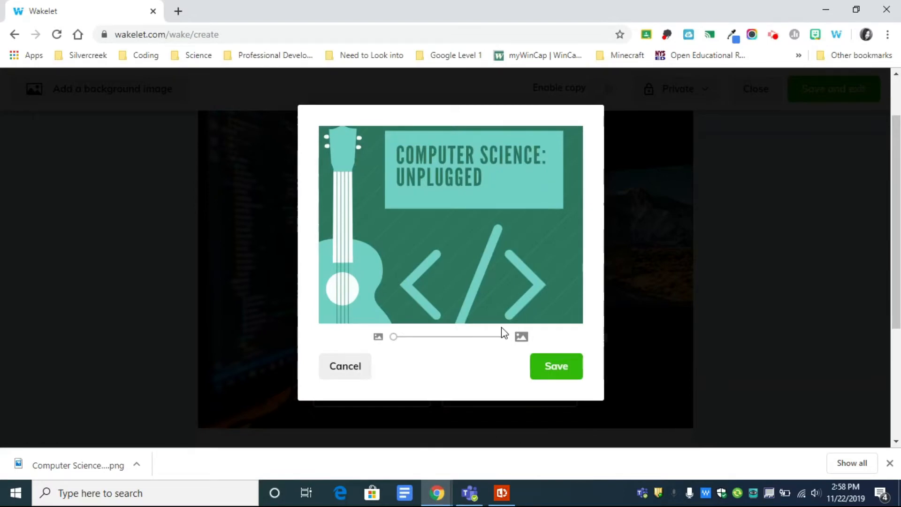
{"action": "left_click", "coordinate": [568, 375]}
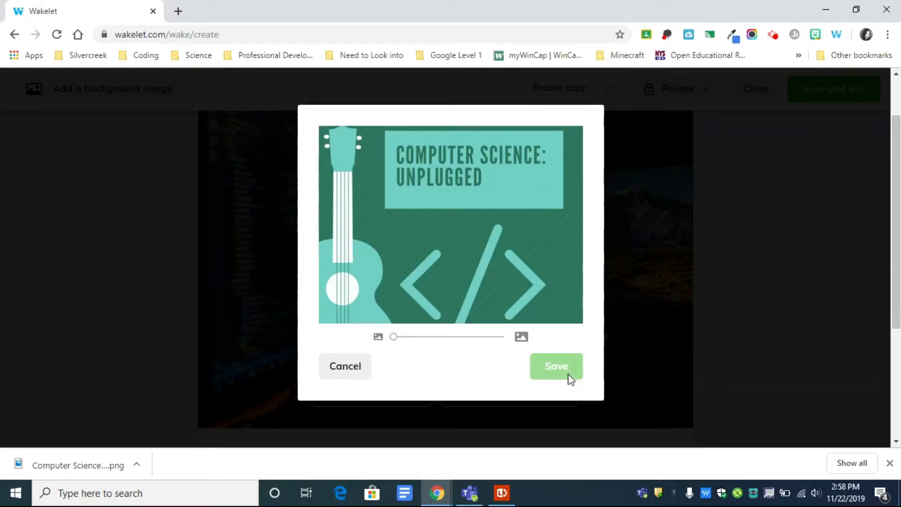
Review the new cover image and its full, half and hide display options without changing the setting
{"action": "left_click_drag", "start_coordinate": [897, 247], "coordinate": [891, 197]}
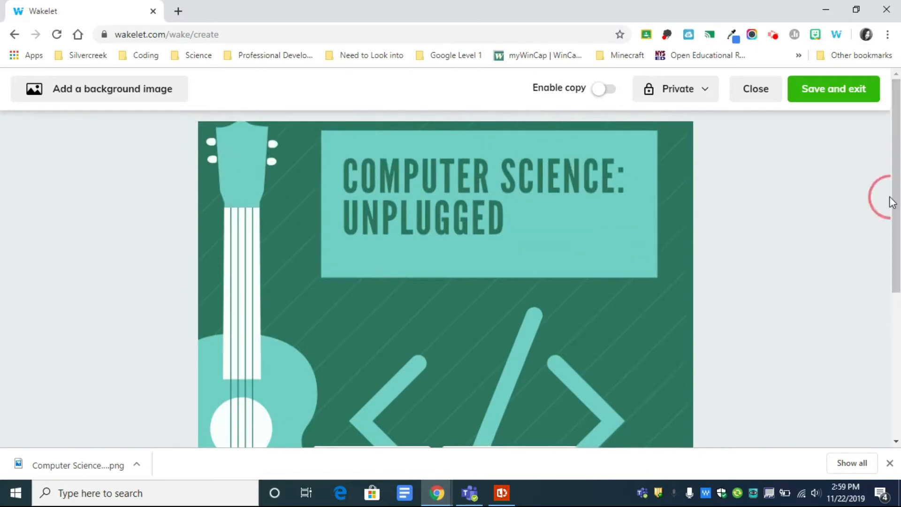
{"action": "scroll", "coordinate": [516, 305], "scroll_direction": "down", "scroll_amount": 3}
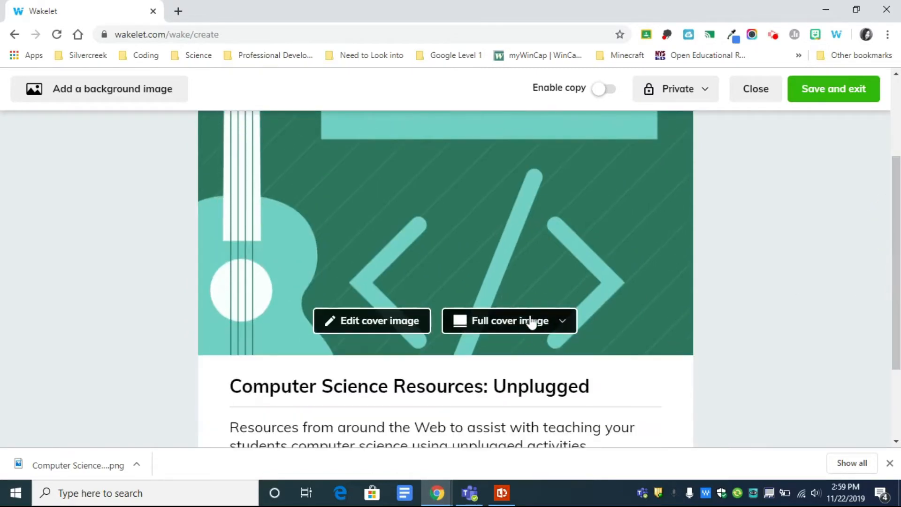
{"action": "left_click", "coordinate": [531, 321]}
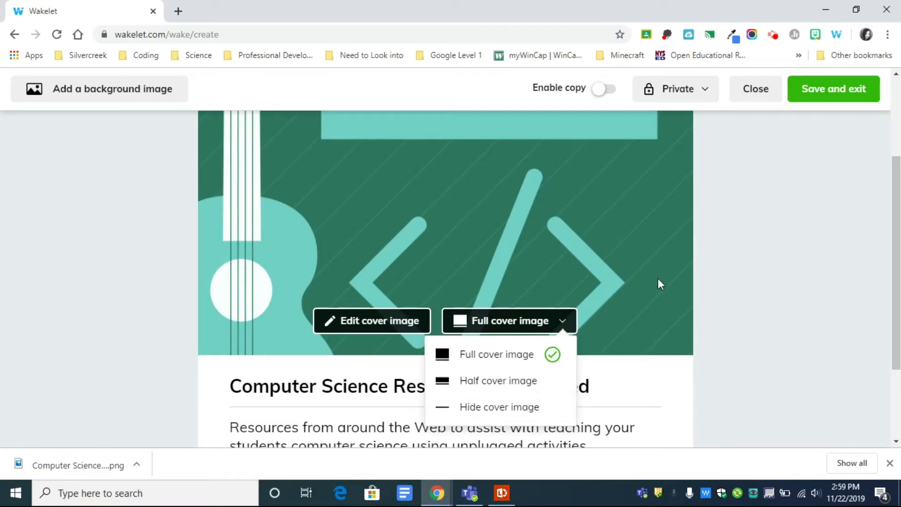
{"action": "left_click", "coordinate": [713, 293]}
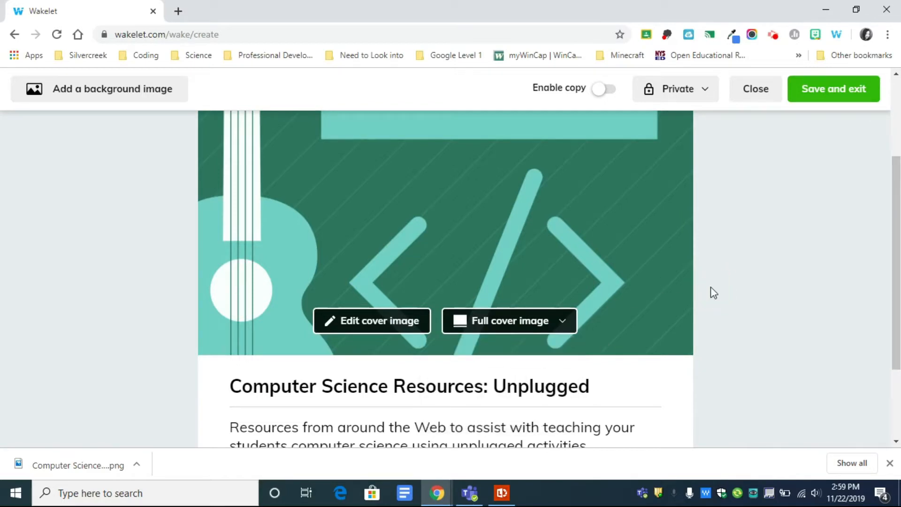
{"action": "left_click_drag", "start_coordinate": [896, 270], "coordinate": [896, 248]}
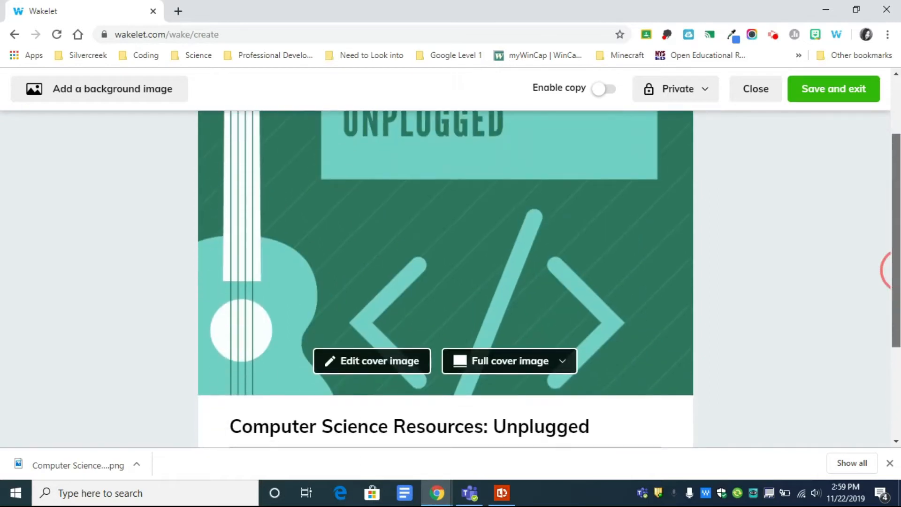
{"action": "scroll", "coordinate": [886, 270], "scroll_direction": "down", "scroll_amount": 2}
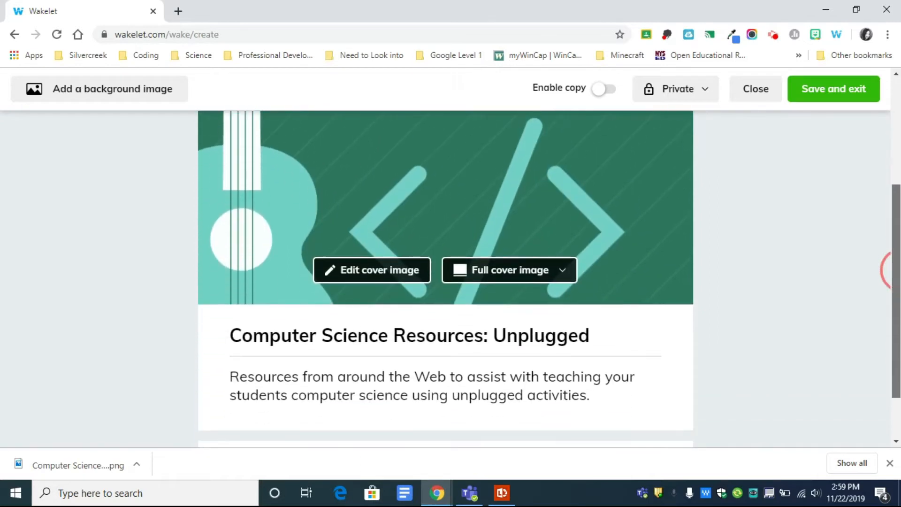
{"action": "left_click", "coordinate": [89, 92]}
{"action": "left_click", "coordinate": [97, 121]}
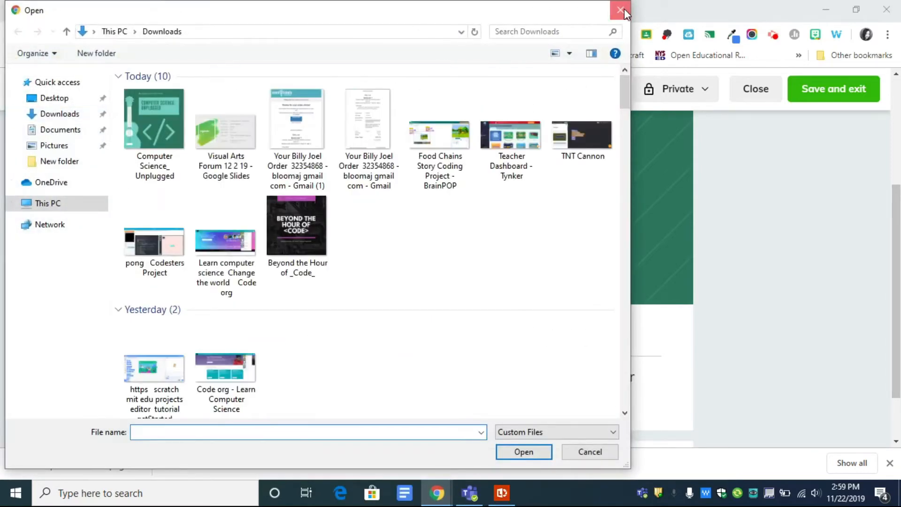
{"action": "left_click", "coordinate": [620, 10]}
Search the Unsplash library for "teal" and set a plain teal photo as the collection's background image
{"action": "left_click", "coordinate": [72, 96]}
{"action": "left_click", "coordinate": [70, 149]}
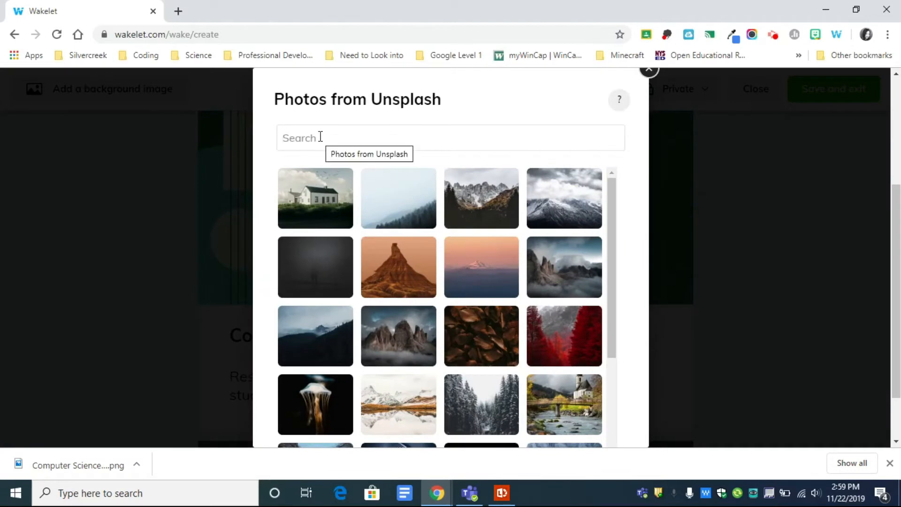
{"action": "type", "text": "teal"}
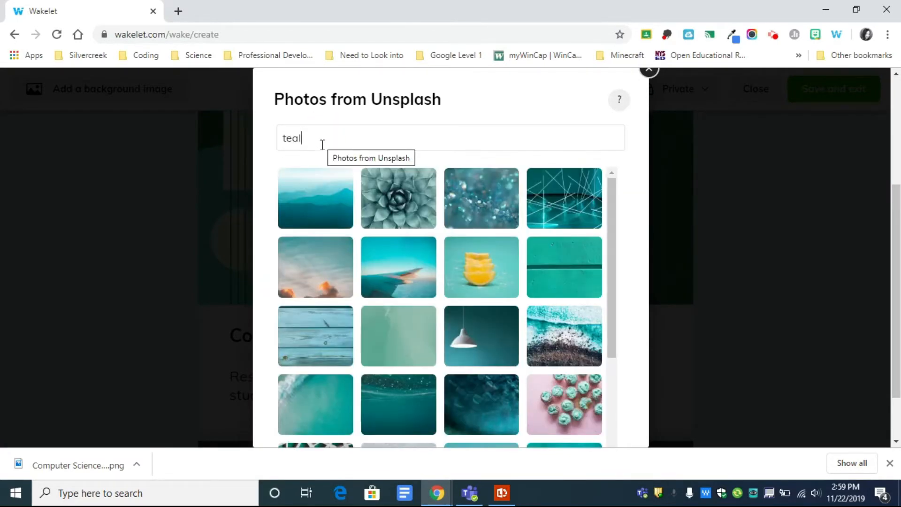
{"action": "left_click", "coordinate": [611, 207]}
{"action": "left_click_drag", "start_coordinate": [610, 206], "coordinate": [618, 304]}
{"action": "left_click", "coordinate": [502, 319]}
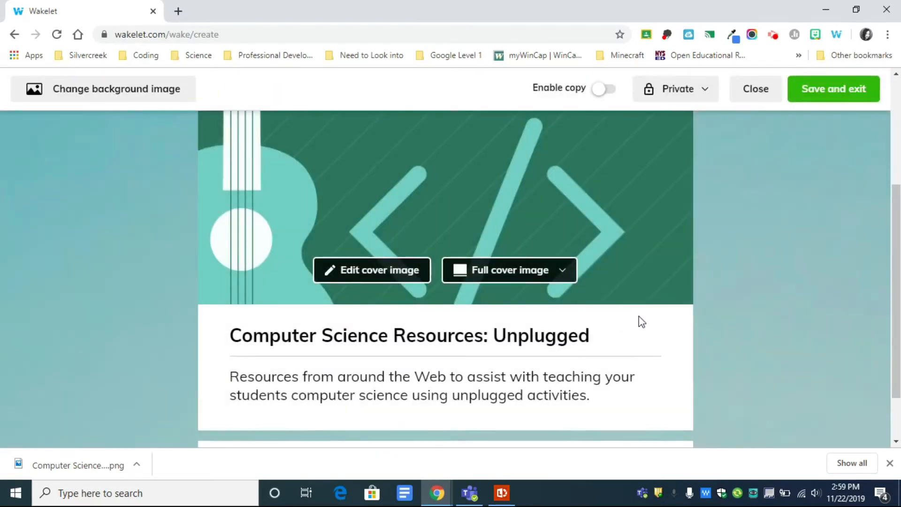
Display the content types available for a new collection item, and save and exit the collection
{"action": "left_click_drag", "start_coordinate": [897, 194], "coordinate": [898, 244]}
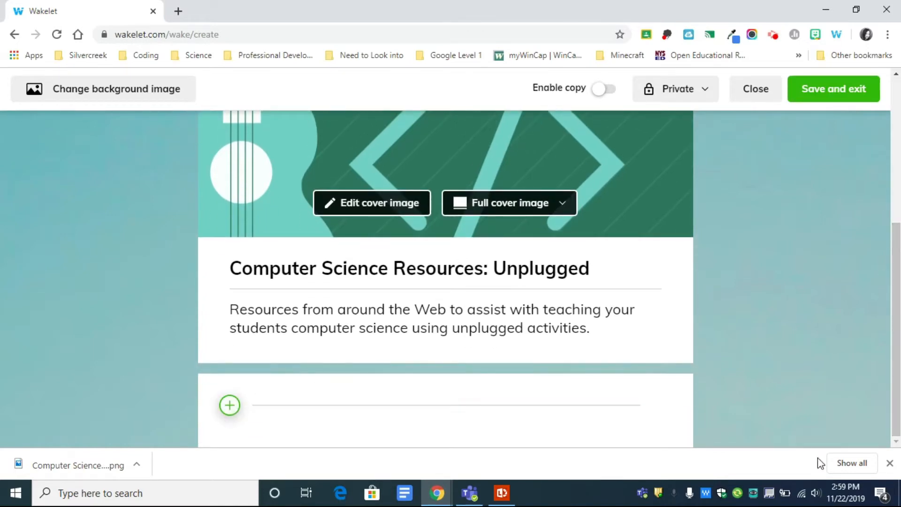
{"action": "left_click", "coordinate": [889, 463]}
{"action": "left_click", "coordinate": [230, 438]}
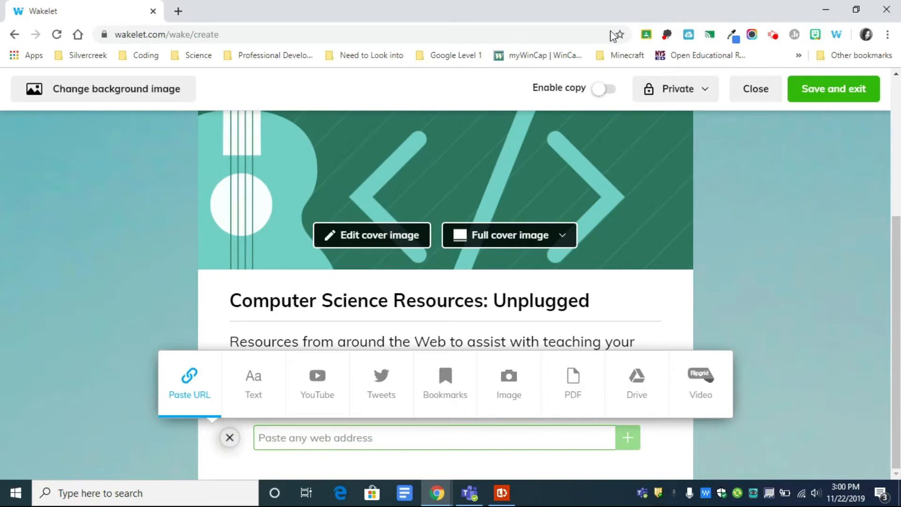
{"action": "left_click", "coordinate": [835, 93]}
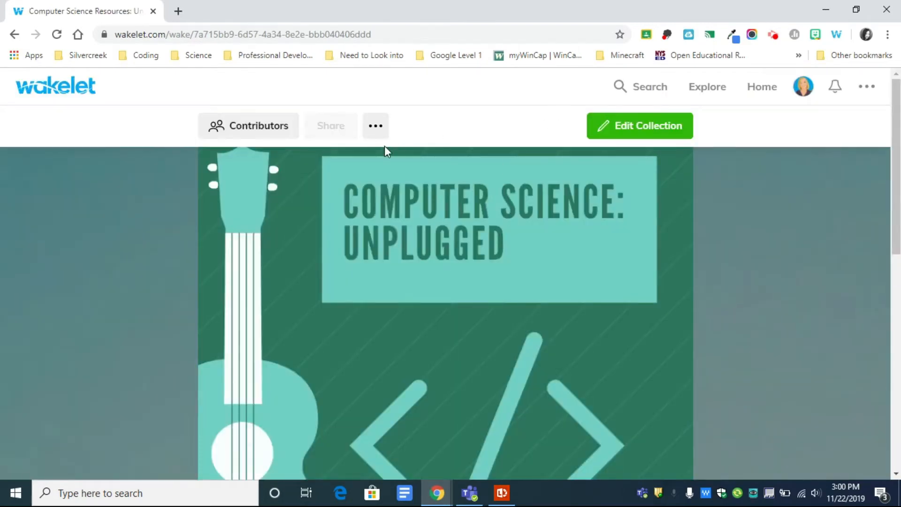
Open the "Beyond the Hour of Code" collection from the profile page and look through its Hour of Code and K-12 Coding Resources items
{"action": "left_click", "coordinate": [796, 92]}
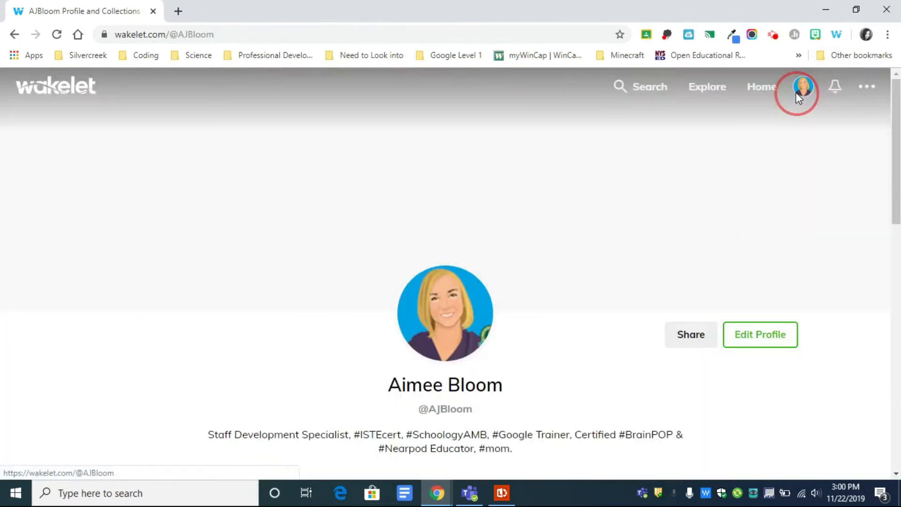
{"action": "scroll", "coordinate": [795, 92], "scroll_direction": "down", "scroll_amount": 10}
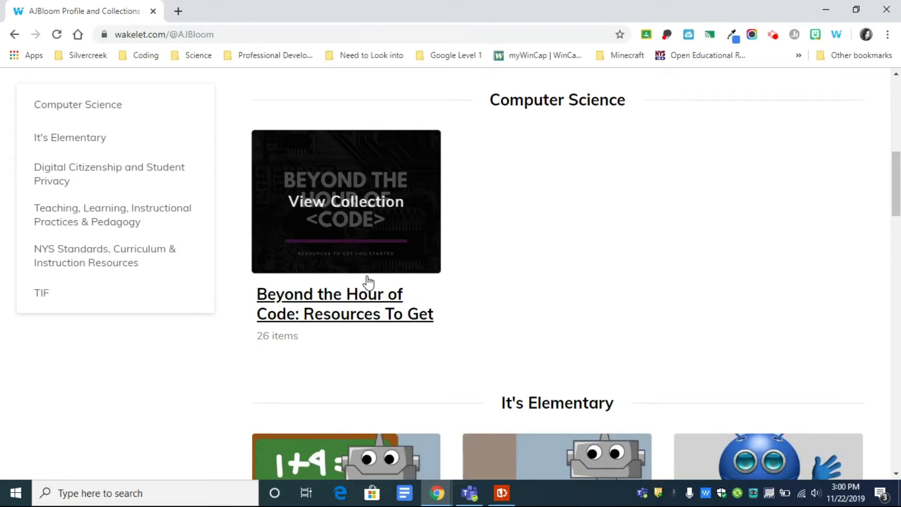
{"action": "left_click", "coordinate": [366, 295]}
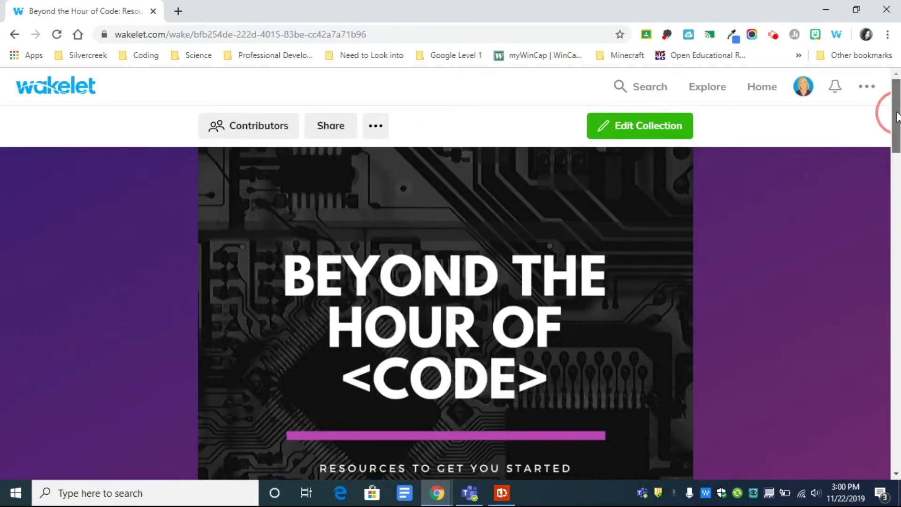
{"action": "scroll", "coordinate": [897, 118], "scroll_direction": "down", "scroll_amount": 10}
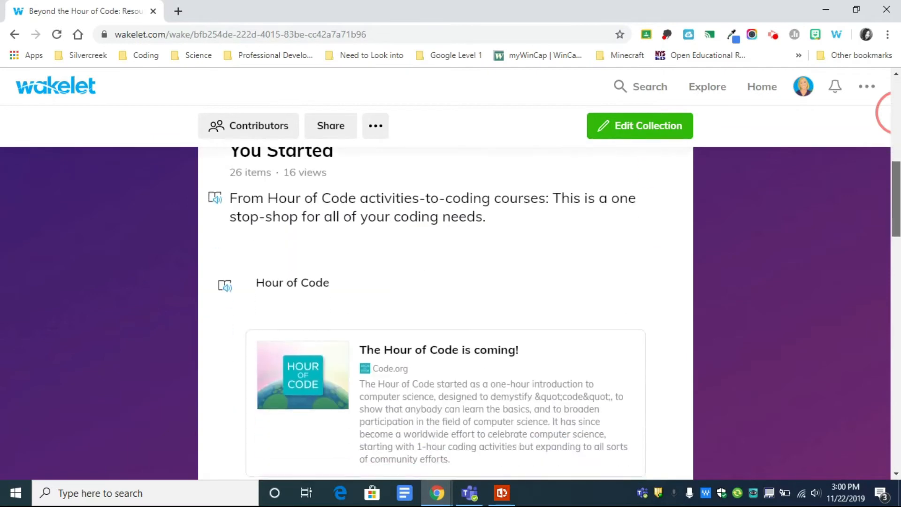
{"action": "scroll", "coordinate": [445, 310], "scroll_direction": "up", "scroll_amount": 1}
{"action": "scroll", "coordinate": [446, 309], "scroll_direction": "down", "scroll_amount": 2}
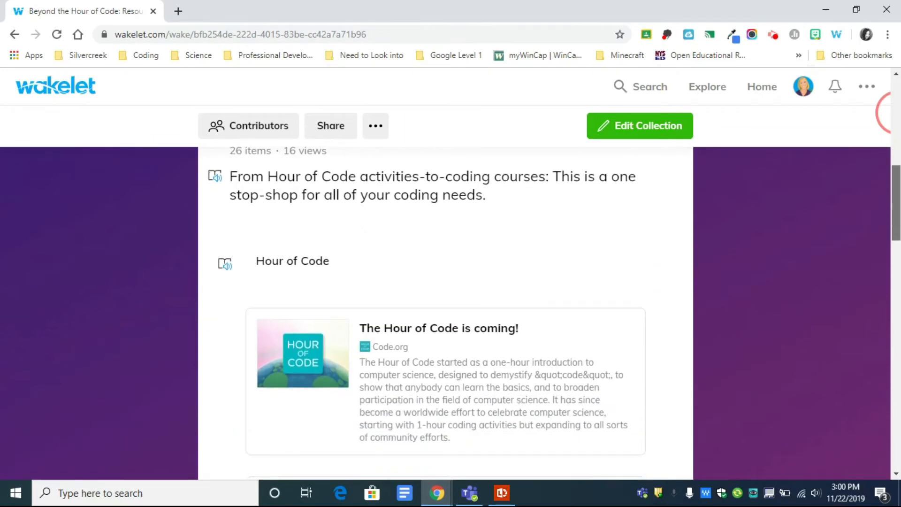
{"action": "scroll", "coordinate": [446, 310], "scroll_direction": "down", "scroll_amount": 15}
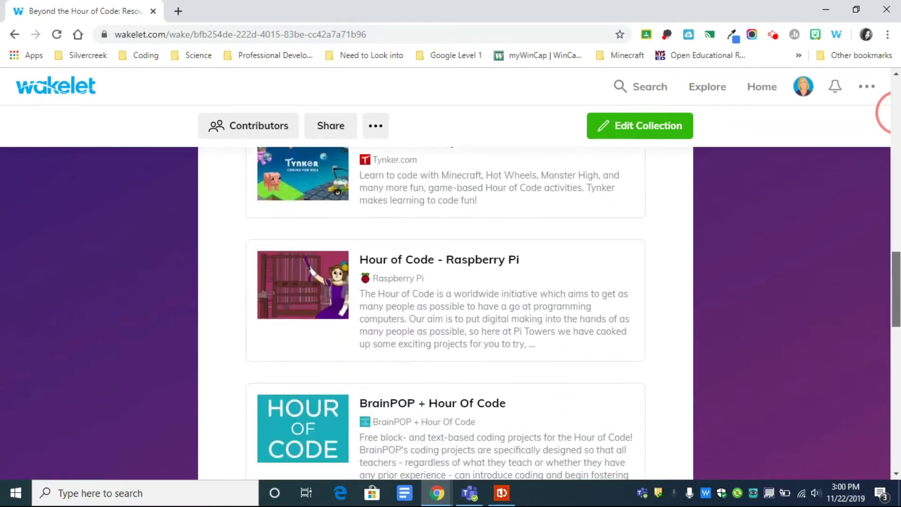
{"action": "scroll", "coordinate": [445, 309], "scroll_direction": "down", "scroll_amount": 4}
{"action": "scroll", "coordinate": [446, 310], "scroll_direction": "down", "scroll_amount": 9}
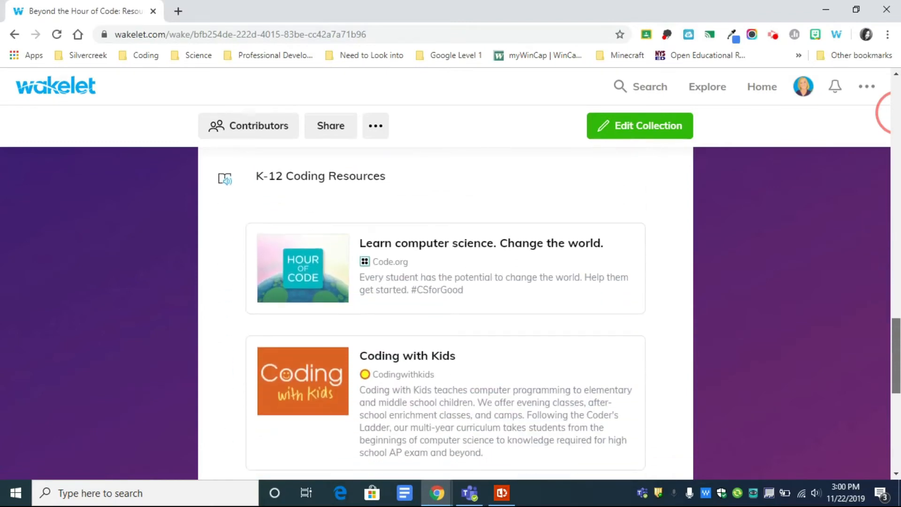
{"action": "left_click_drag", "start_coordinate": [896, 270], "coordinate": [896, 113]}
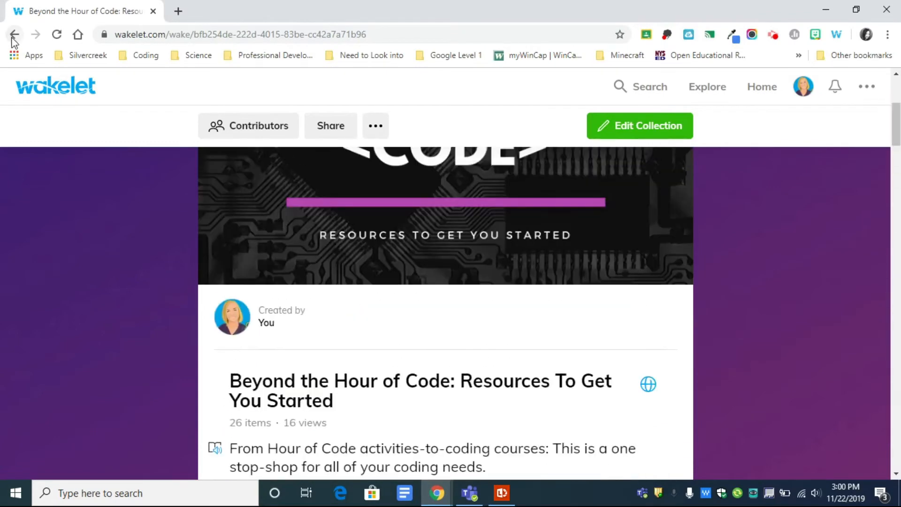
Return to the profile page and open the home page that lists all collections
{"action": "left_click", "coordinate": [14, 36]}
{"action": "left_click_drag", "start_coordinate": [897, 172], "coordinate": [897, 117]}
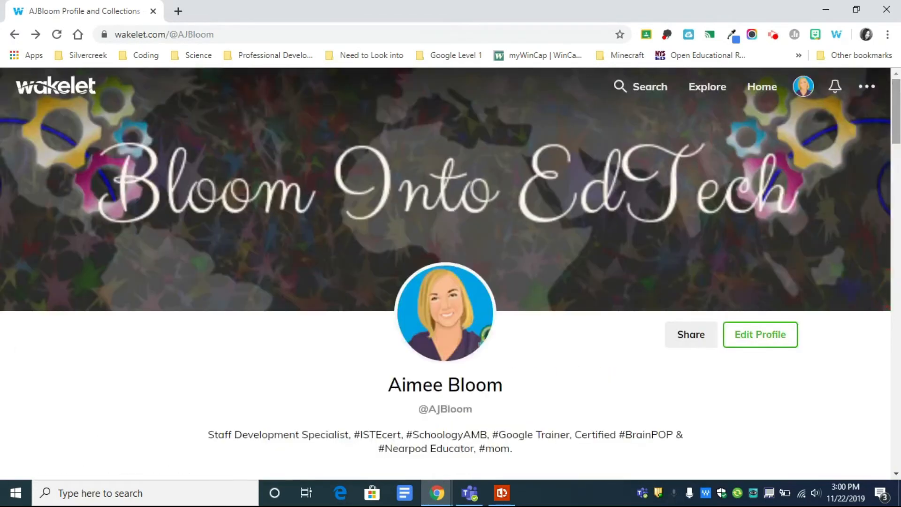
{"action": "left_click", "coordinate": [757, 85]}
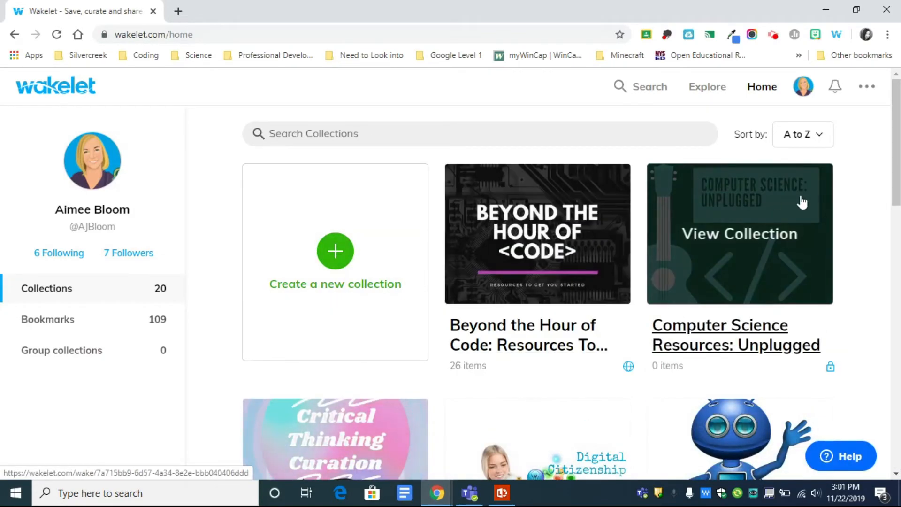
Open the "Computer Science Resources: Unplugged" collection for editing and write "PreK-2nd Grade Resources" in a new text item
{"action": "left_click", "coordinate": [737, 185]}
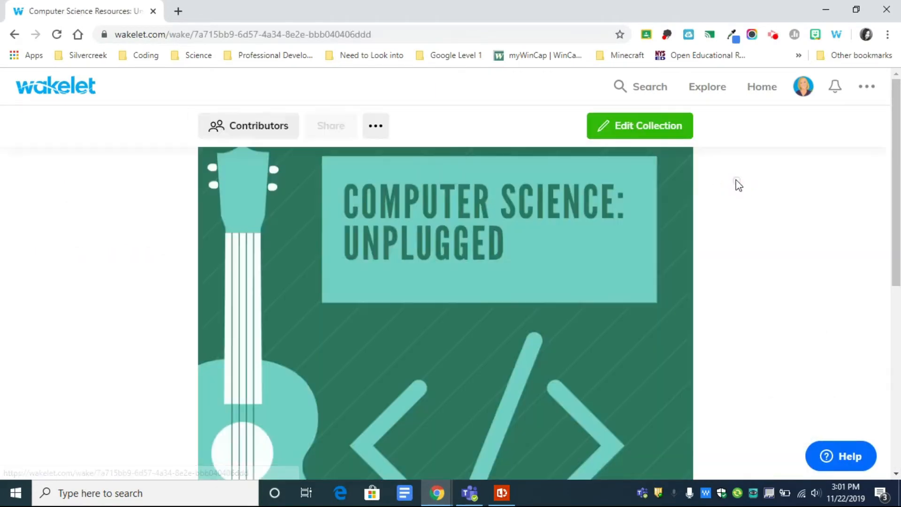
{"action": "left_click", "coordinate": [630, 126]}
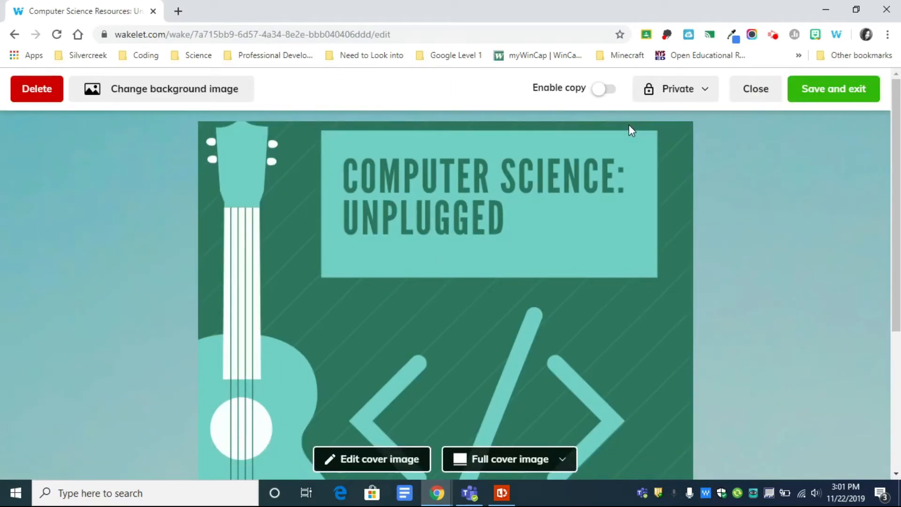
{"action": "scroll", "coordinate": [255, 441], "scroll_direction": "down", "scroll_amount": 5}
{"action": "left_click", "coordinate": [227, 438]}
{"action": "left_click", "coordinate": [250, 393]}
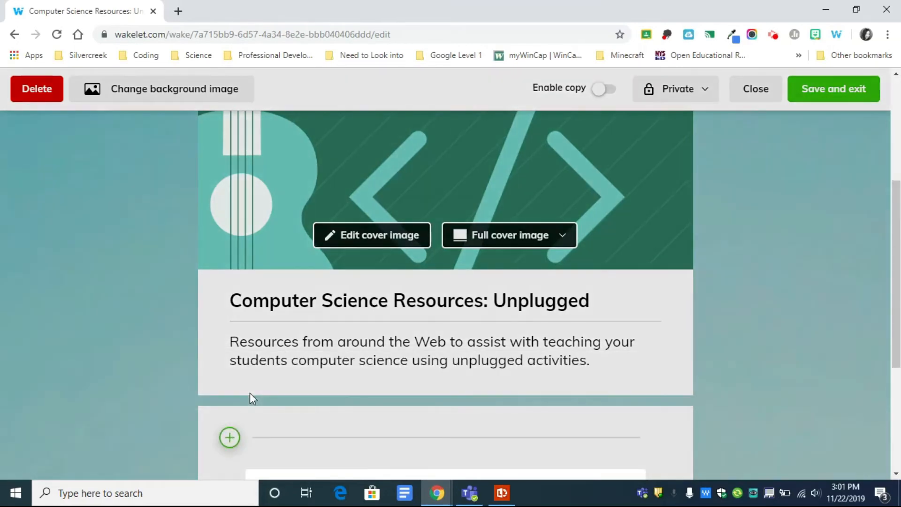
{"action": "left_click_drag", "start_coordinate": [890, 238], "coordinate": [891, 338]}
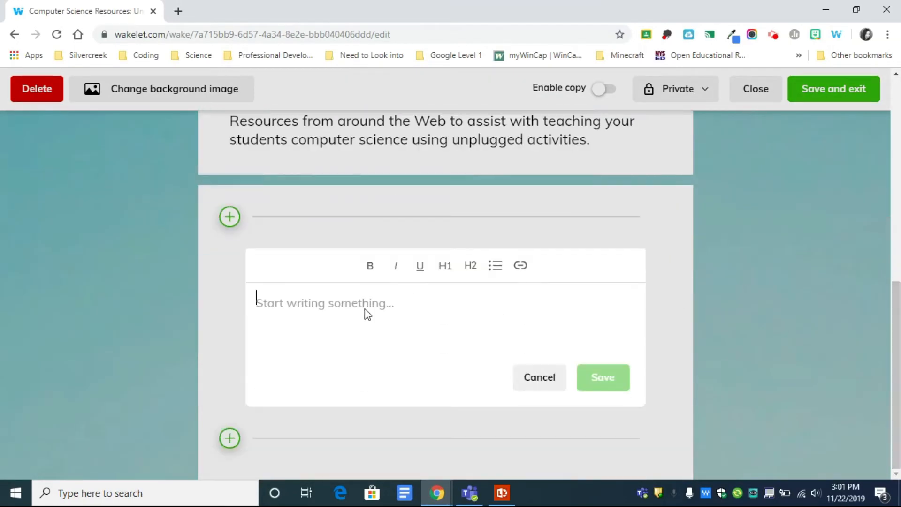
{"action": "type", "text": "PreK-2nd"}
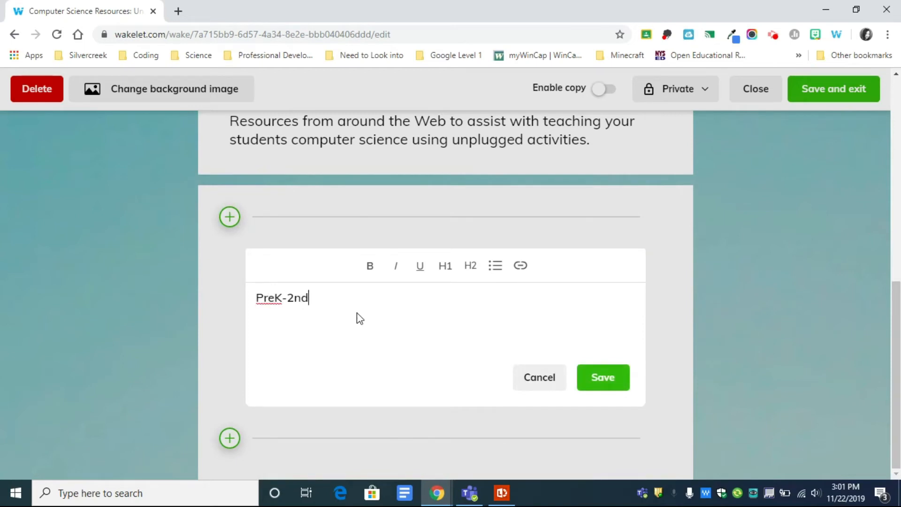
{"action": "type", "text": "Grade Resources"}
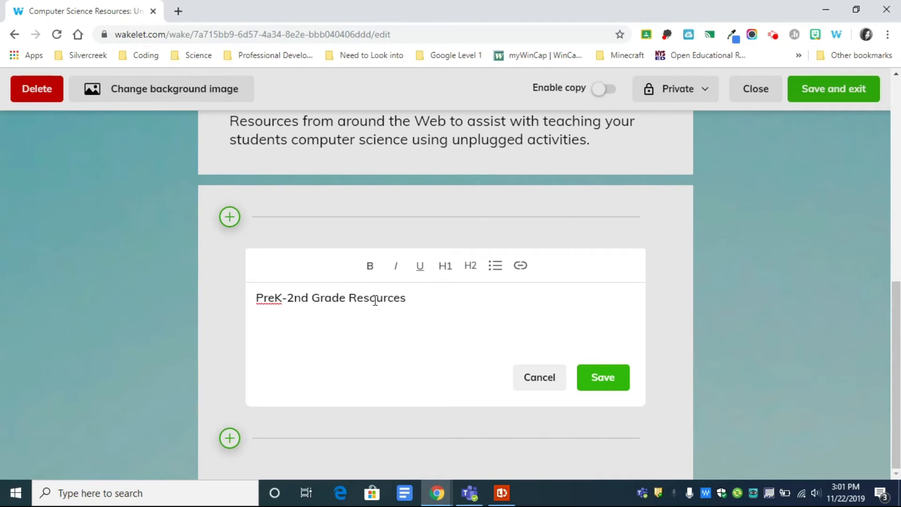
Format the "PreK-2nd Grade Resources" text as an H1 heading and save the text item
{"action": "left_click_drag", "start_coordinate": [416, 297], "coordinate": [255, 297]}
{"action": "left_click", "coordinate": [445, 266]}
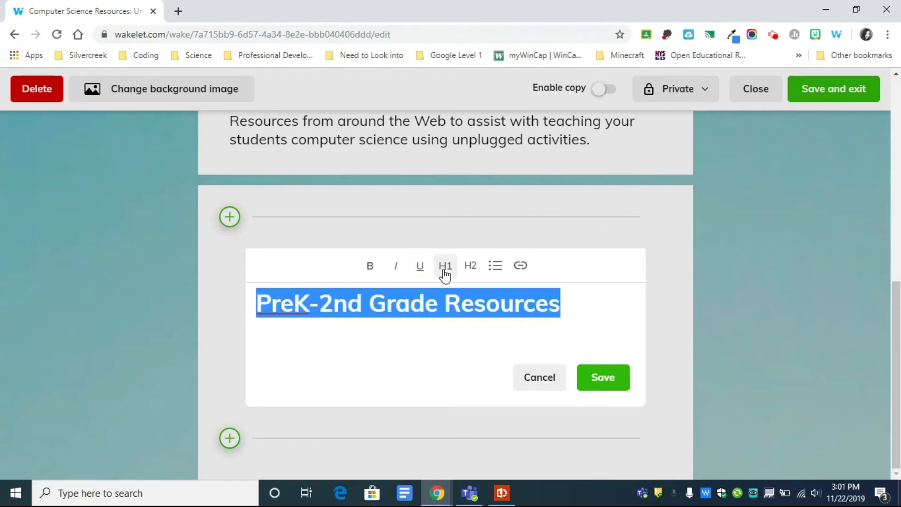
{"action": "left_click", "coordinate": [457, 333]}
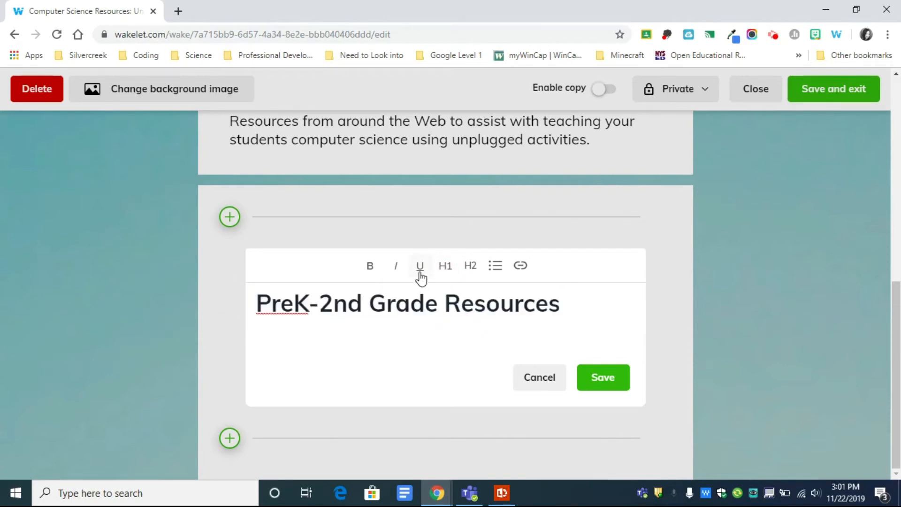
{"action": "left_click_drag", "start_coordinate": [569, 305], "coordinate": [254, 300]}
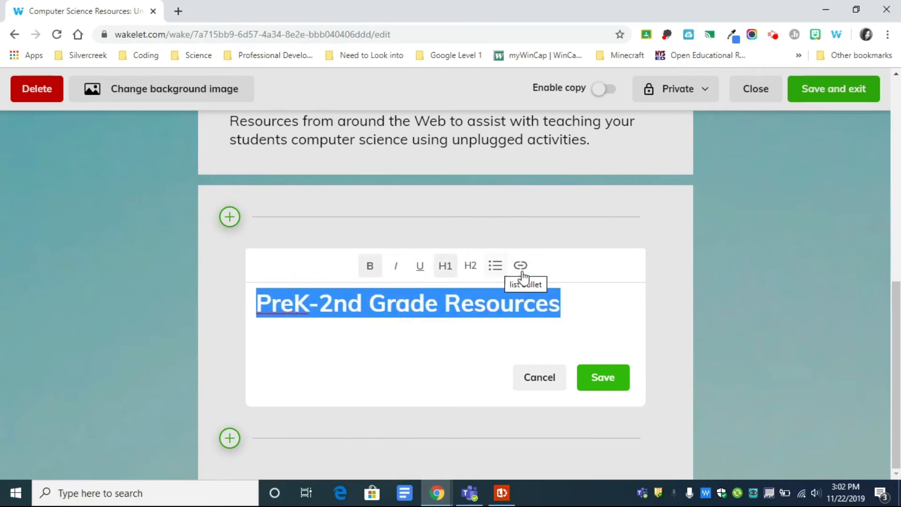
{"action": "left_click", "coordinate": [602, 378]}
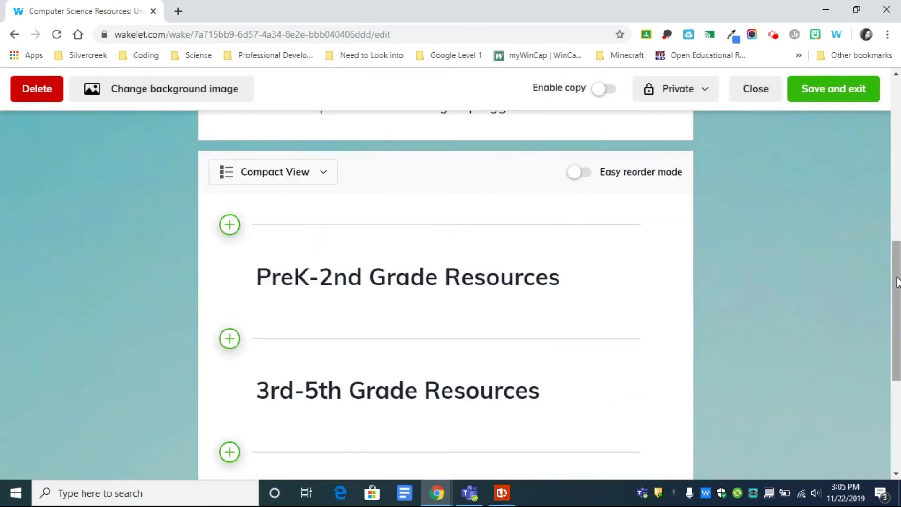
{"action": "mouse_move", "coordinate": [895, 333]}
{"action": "left_mouse_down"}
{"action": "mouse_move", "coordinate": [895, 315]}
{"action": "mouse_move", "coordinate": [895, 399]}
{"action": "mouse_move", "coordinate": [896, 291]}
{"action": "mouse_move", "coordinate": [894, 340]}
{"action": "left_mouse_up"}
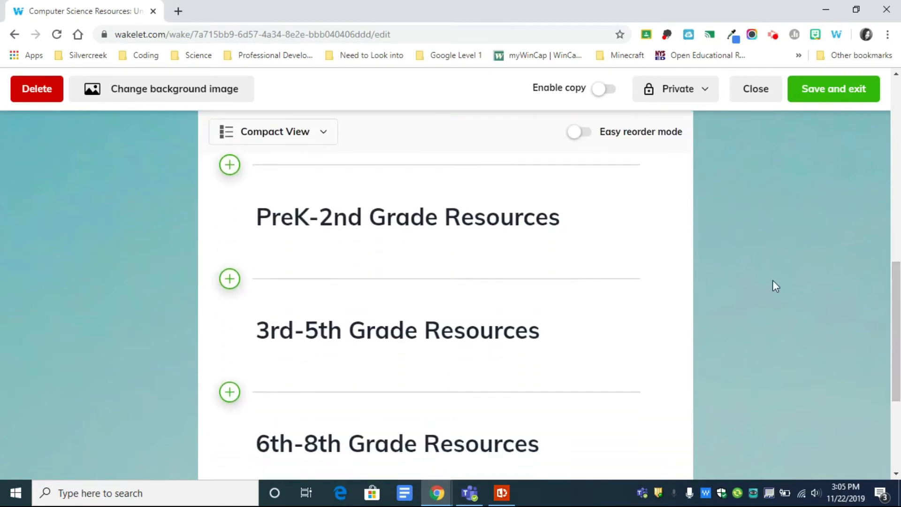
{"action": "mouse_move", "coordinate": [416, 240]}
{"action": "left_click", "coordinate": [230, 392]}
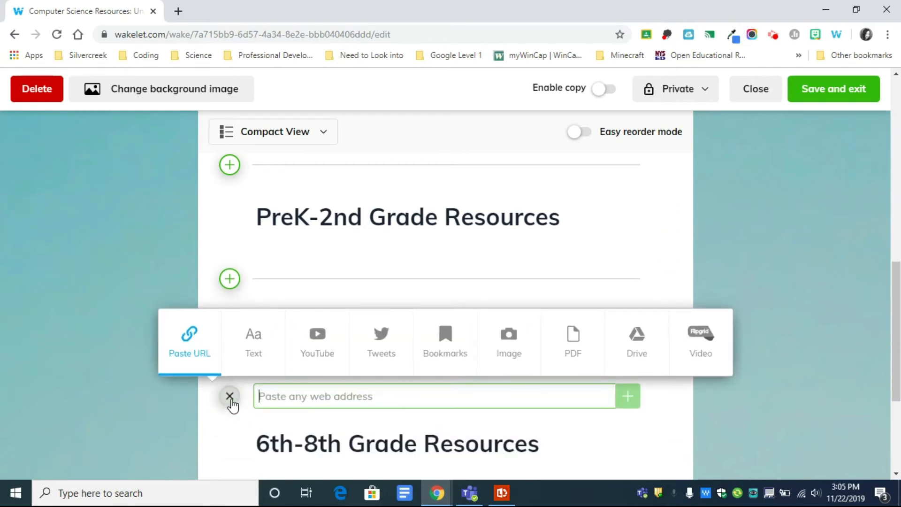
{"action": "type", "text": "https://curriculum.code.org/csf-1718/courseb/6/"}
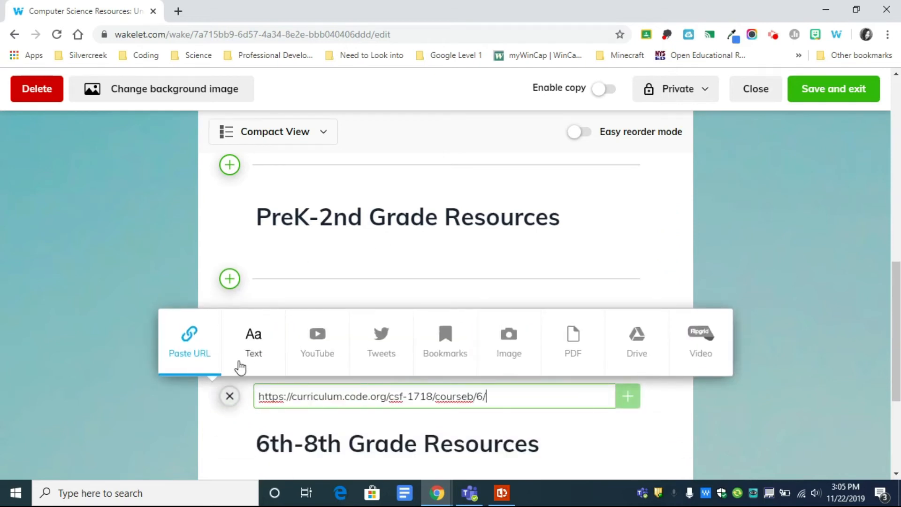
{"action": "key", "text": "Return"}
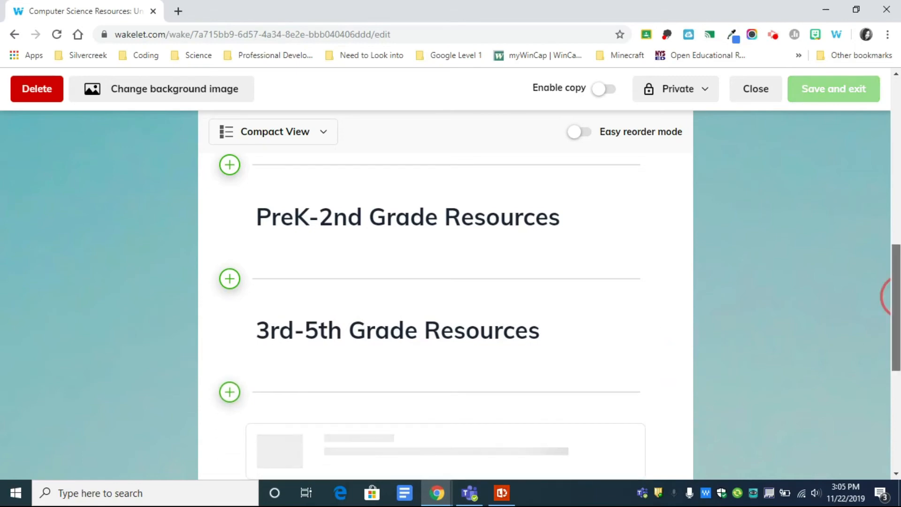
{"action": "scroll", "coordinate": [891, 294], "scroll_direction": "down", "scroll_amount": 2}
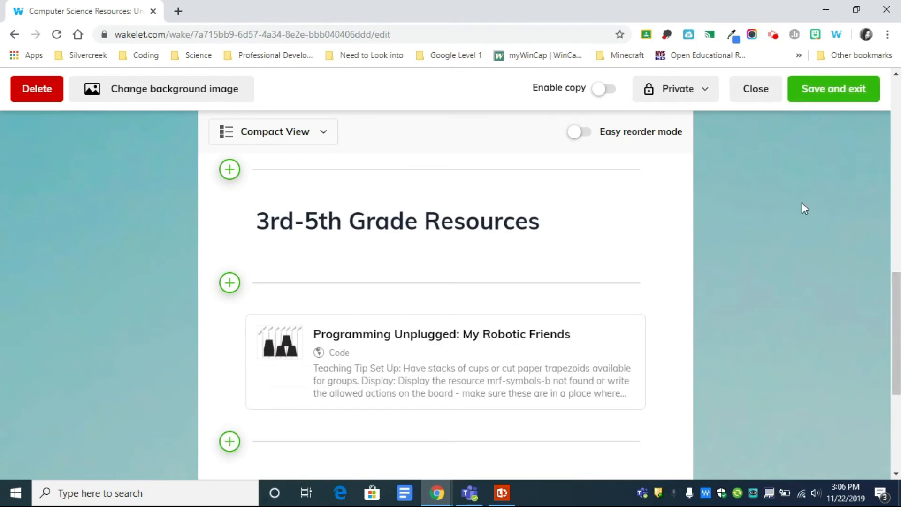
Switch the collection's layout to Media View and look at the added link item
{"action": "scroll", "coordinate": [895, 329], "scroll_direction": "up", "scroll_amount": 1}
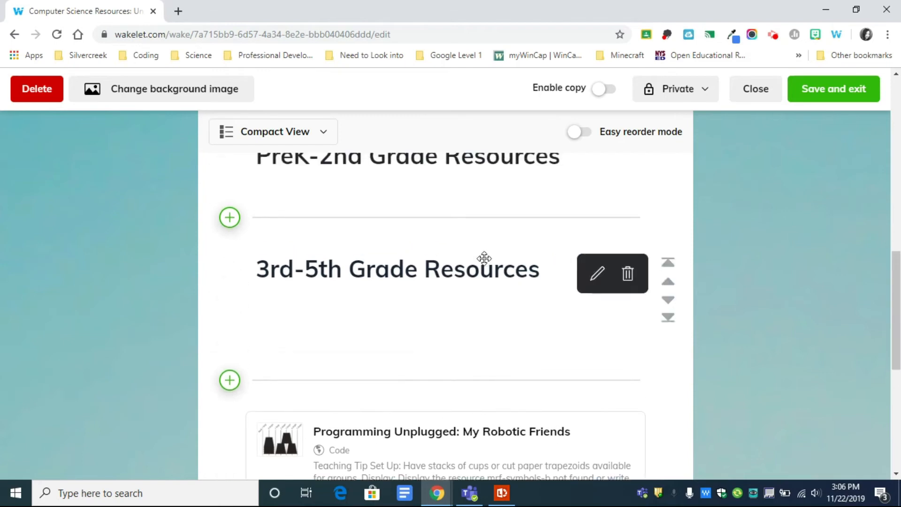
{"action": "scroll", "coordinate": [422, 226], "scroll_direction": "up", "scroll_amount": 2}
{"action": "left_click", "coordinate": [306, 148]}
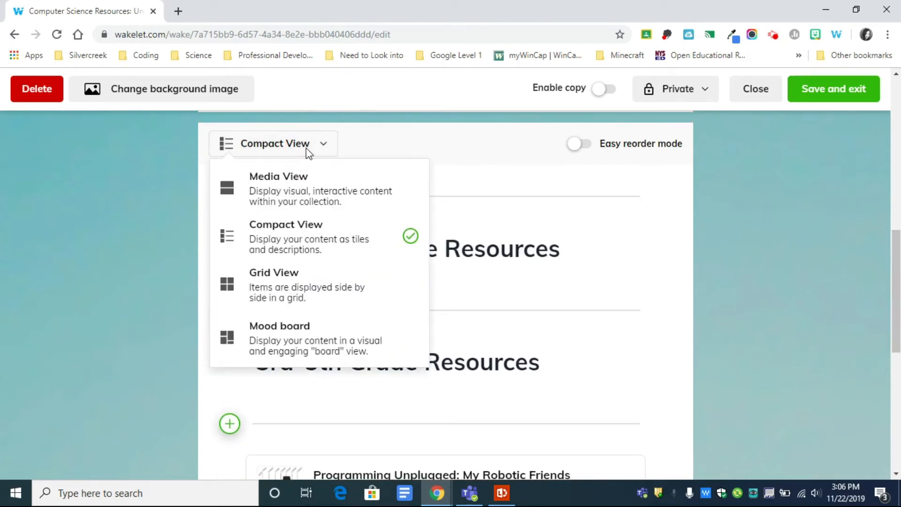
{"action": "left_click", "coordinate": [308, 177]}
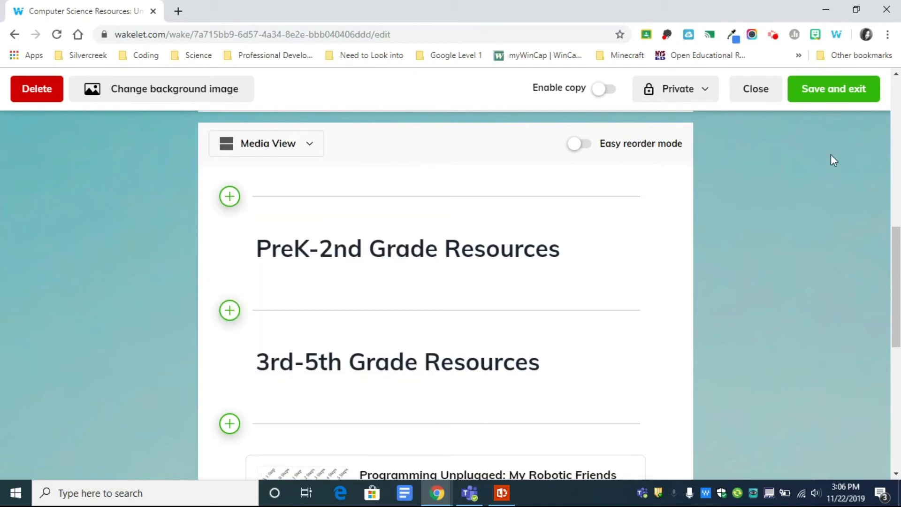
{"action": "left_click_drag", "start_coordinate": [896, 254], "coordinate": [897, 305]}
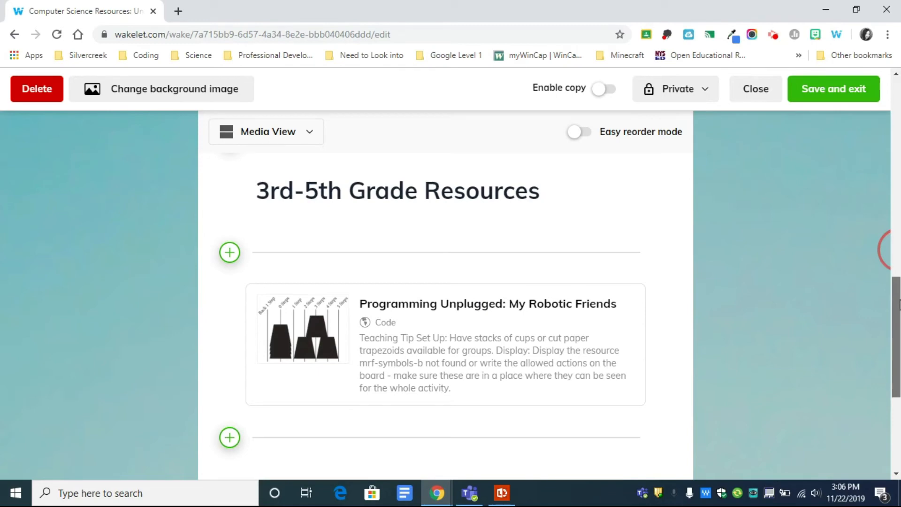
Open the "Programming Unplugged: My Robotic Friends" item for editing, look at its image options, and save the item
{"action": "left_click", "coordinate": [587, 308]}
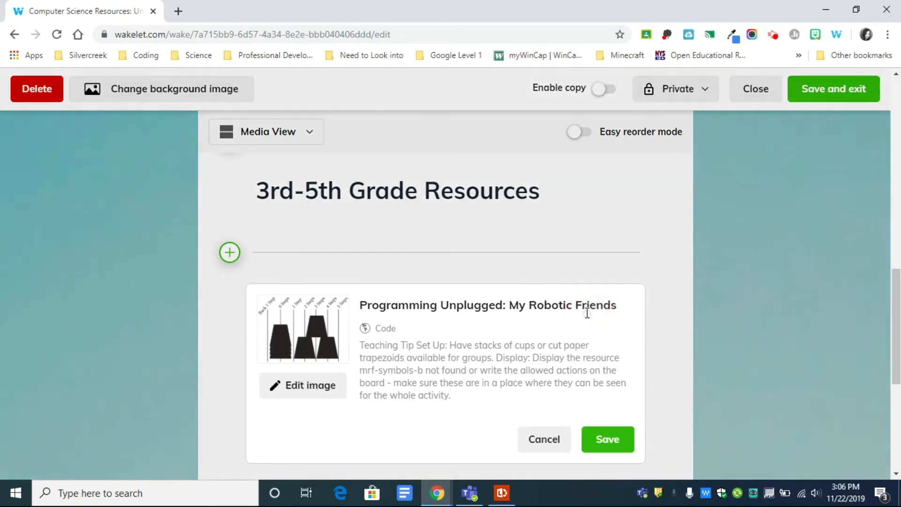
{"action": "mouse_move", "coordinate": [321, 407]}
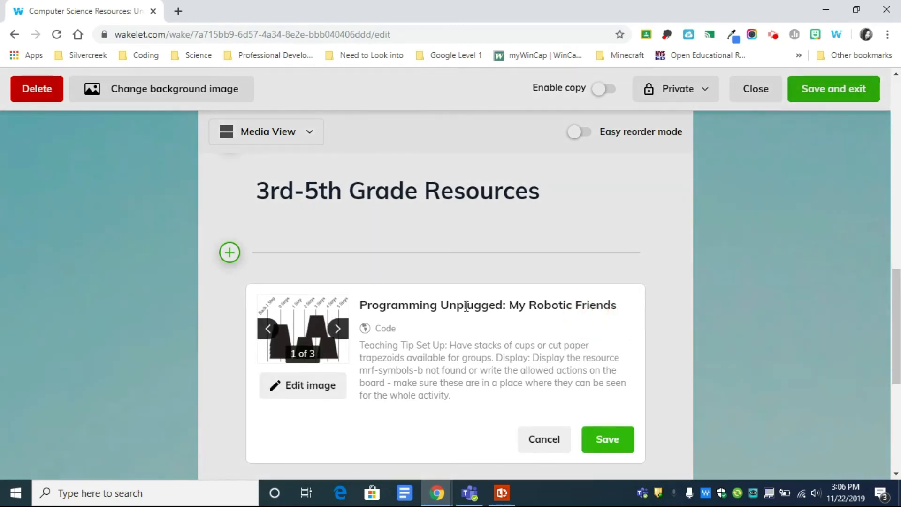
{"action": "left_click", "coordinate": [597, 438]}
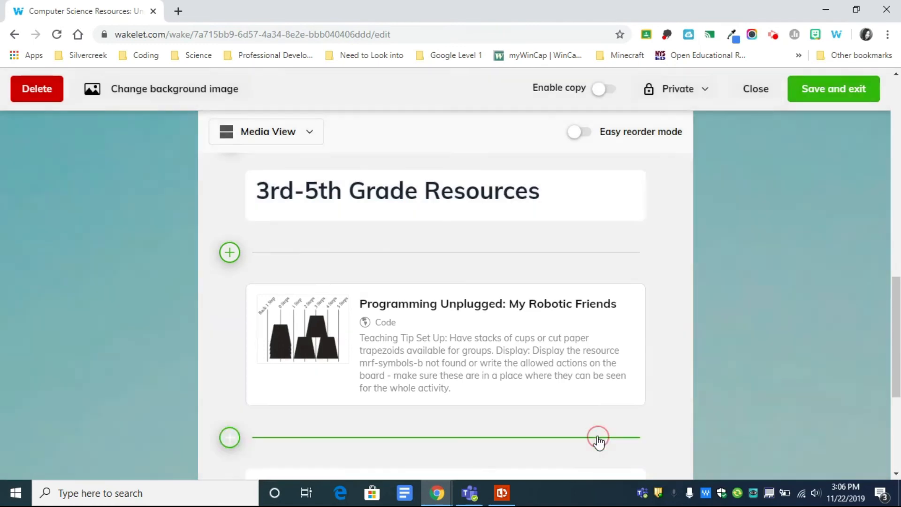
Set the collection's layout to Compact View
{"action": "left_click_drag", "start_coordinate": [897, 349], "coordinate": [897, 270]}
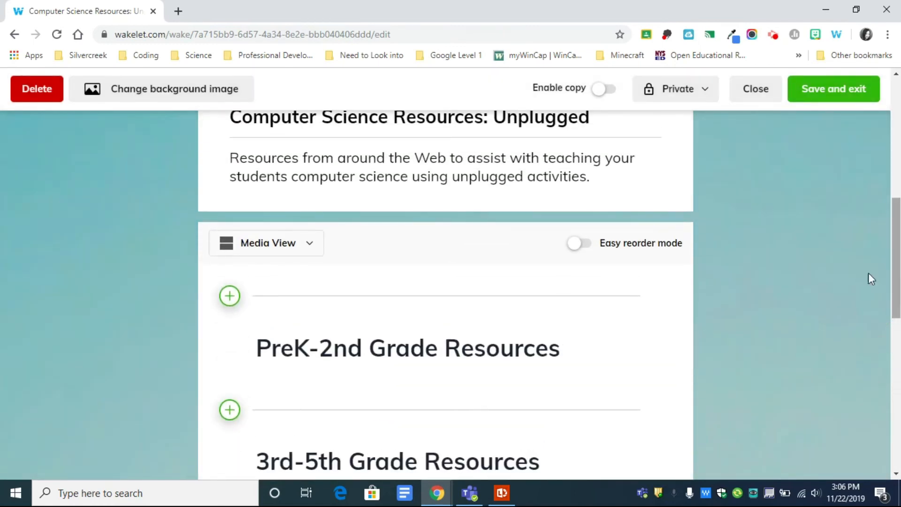
{"action": "left_click", "coordinate": [302, 249]}
{"action": "left_click", "coordinate": [302, 336]}
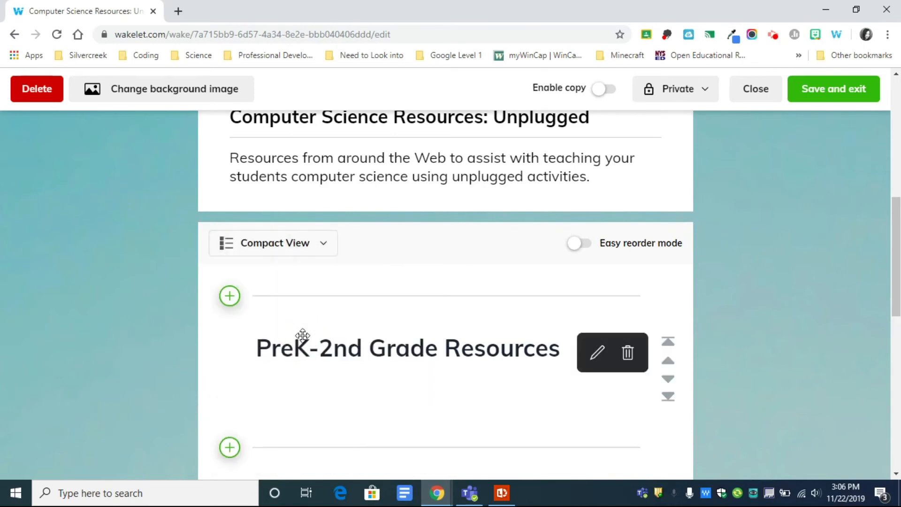
Change the collection's layout to Grid View and look through all the grade-level headings and the link item
{"action": "mouse_move", "coordinate": [897, 224]}
{"action": "left_mouse_down"}
{"action": "mouse_move", "coordinate": [896, 297]}
{"action": "mouse_move", "coordinate": [897, 237]}
{"action": "left_mouse_up"}
{"action": "left_click", "coordinate": [310, 216]}
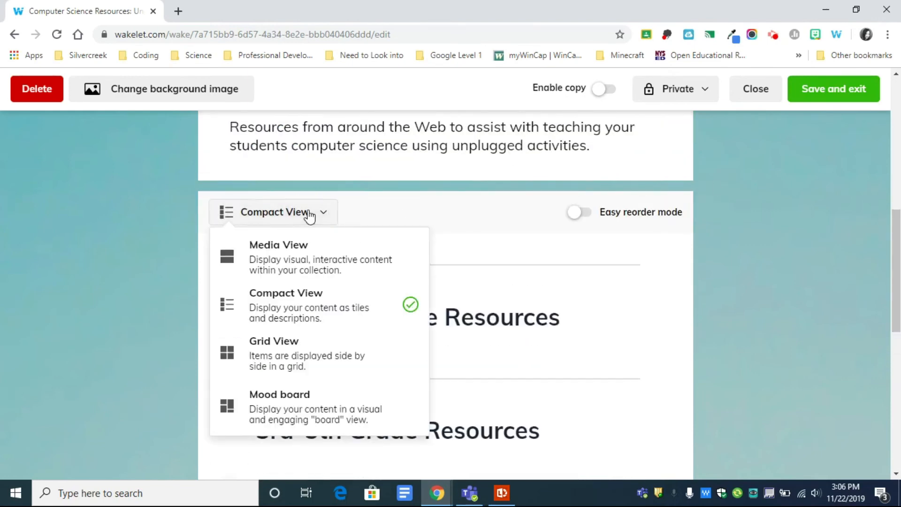
{"action": "left_click", "coordinate": [286, 360]}
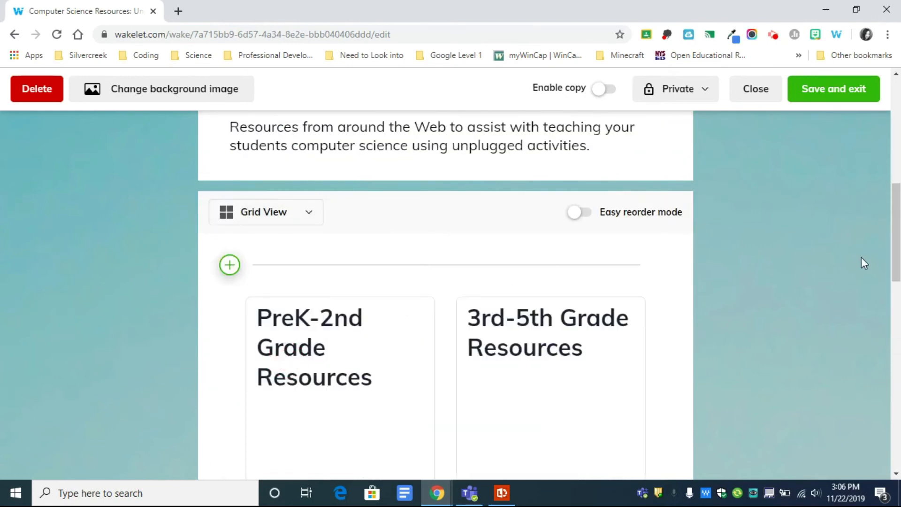
{"action": "left_click_drag", "start_coordinate": [898, 207], "coordinate": [898, 249]}
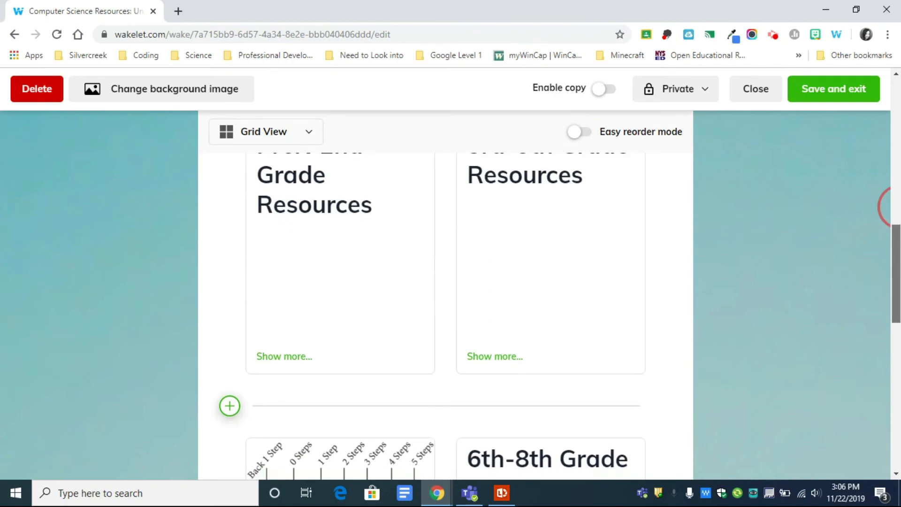
{"action": "scroll", "coordinate": [897, 206], "scroll_direction": "up", "scroll_amount": 3}
{"action": "scroll", "coordinate": [897, 206], "scroll_direction": "down", "scroll_amount": 7}
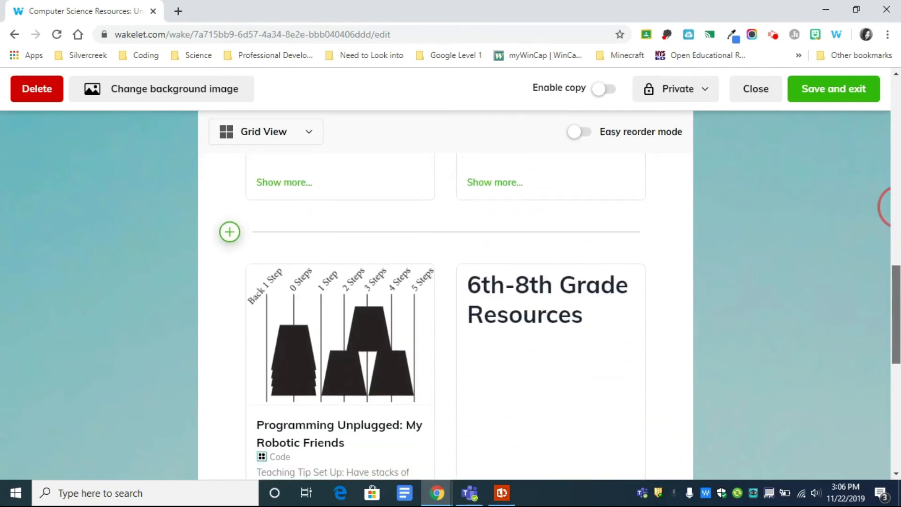
{"action": "scroll", "coordinate": [897, 207], "scroll_direction": "down", "scroll_amount": 10}
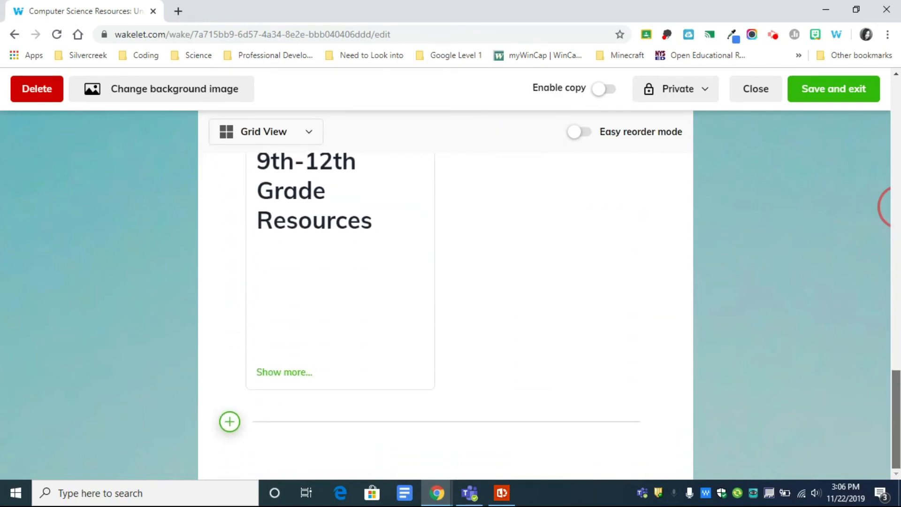
{"action": "scroll", "coordinate": [881, 165], "scroll_direction": "up", "scroll_amount": 15}
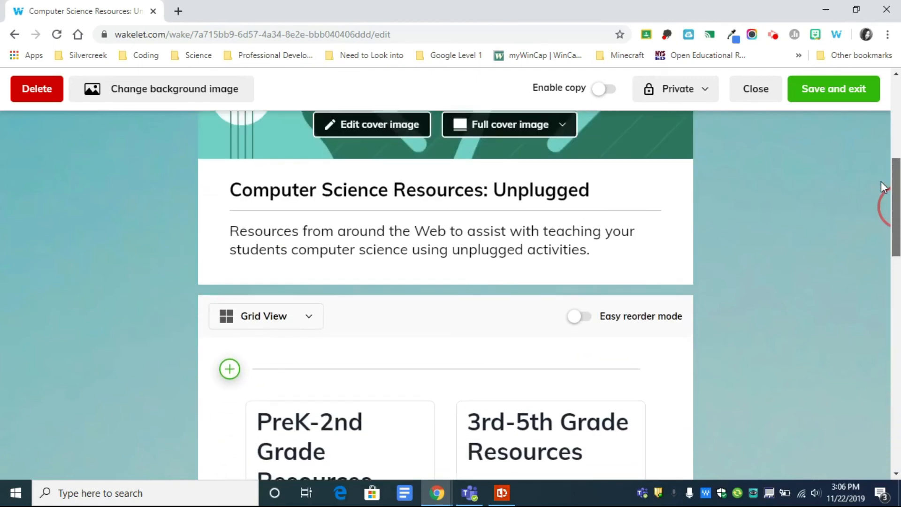
{"action": "scroll", "coordinate": [497, 238], "scroll_direction": "down", "scroll_amount": 2}
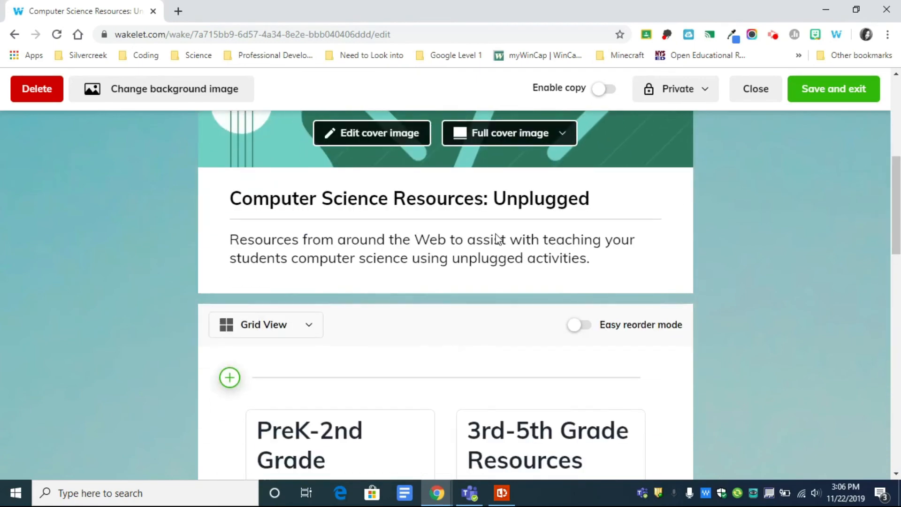
Change the collection's layout to Mood board and look over how the items are arranged
{"action": "left_click", "coordinate": [308, 327]}
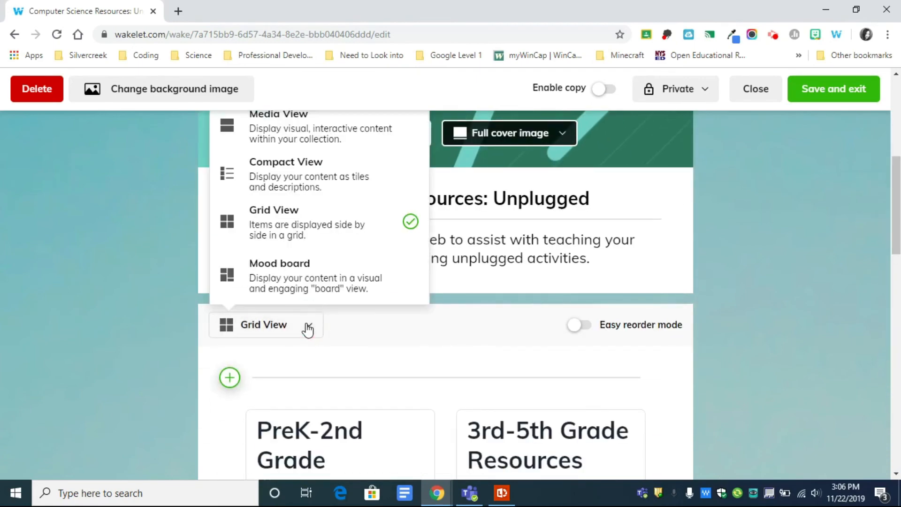
{"action": "left_click", "coordinate": [308, 296]}
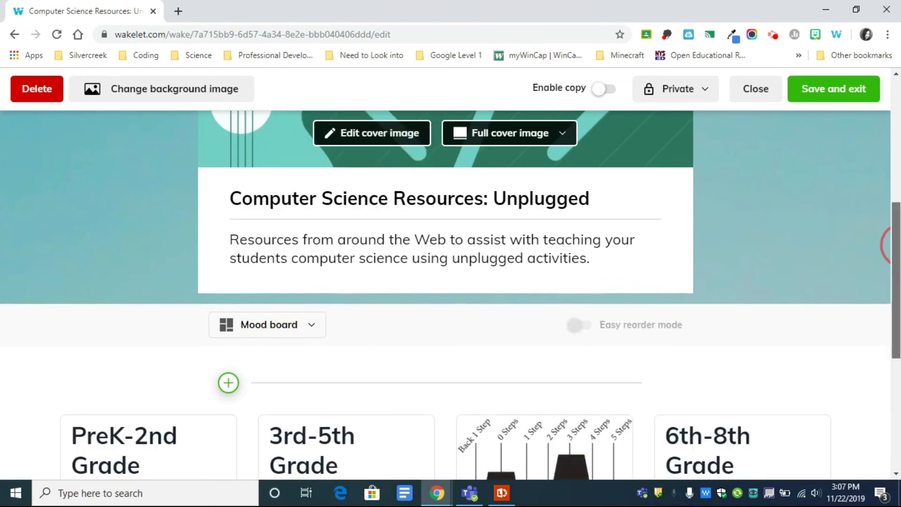
{"action": "scroll", "coordinate": [450, 295], "scroll_direction": "down", "scroll_amount": 6}
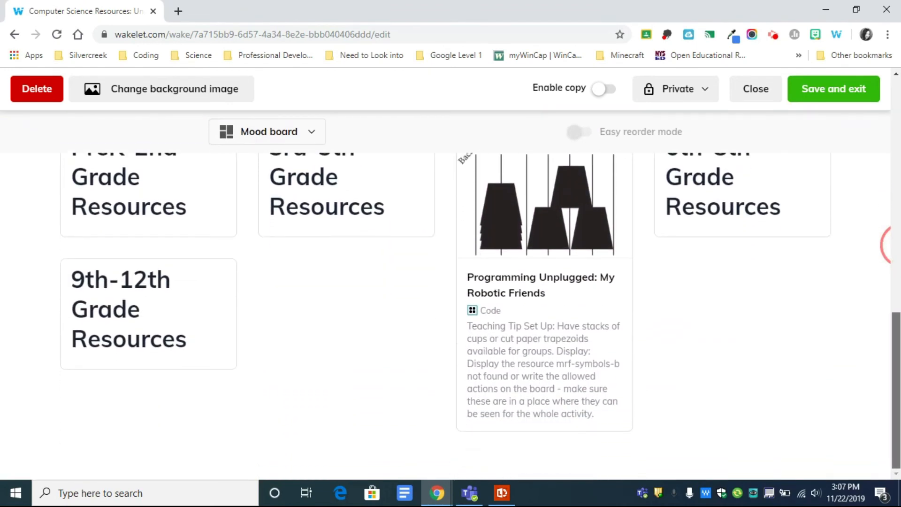
{"action": "scroll", "coordinate": [292, 217], "scroll_direction": "up", "scroll_amount": 4}
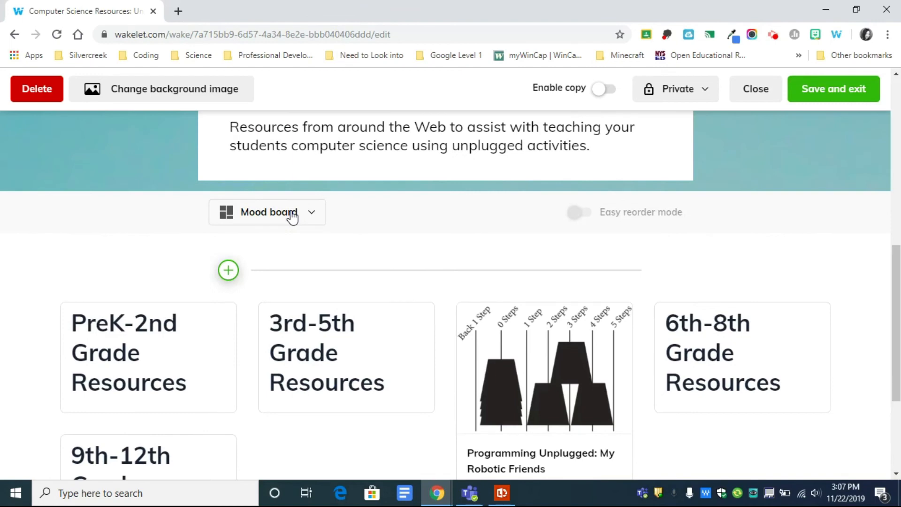
Return the collection's layout from Mood board to Media View
{"action": "left_click", "coordinate": [263, 216]}
{"action": "left_click", "coordinate": [281, 256]}
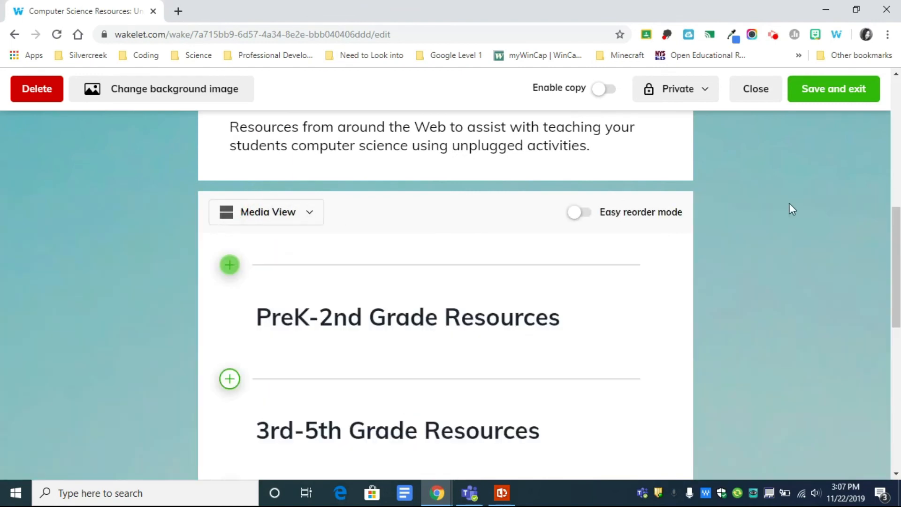
Set the collection's visibility to Public, then publish it and exit the editor
{"action": "left_click", "coordinate": [894, 262]}
{"action": "left_click_drag", "start_coordinate": [895, 263], "coordinate": [859, 133]}
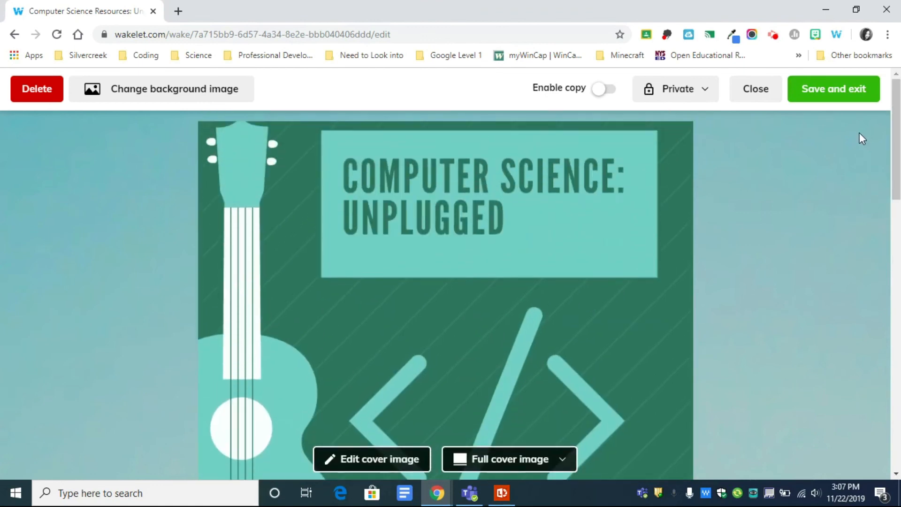
{"action": "left_click", "coordinate": [700, 90]}
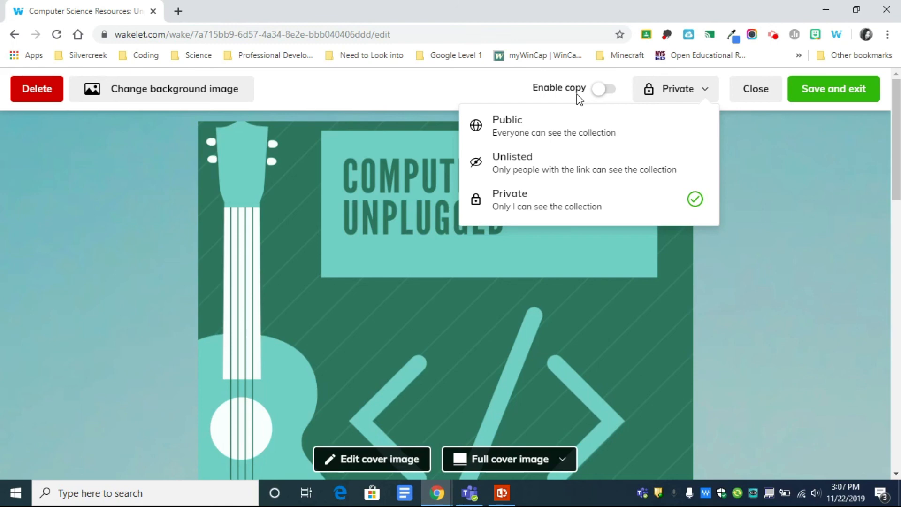
{"action": "left_click", "coordinate": [504, 118]}
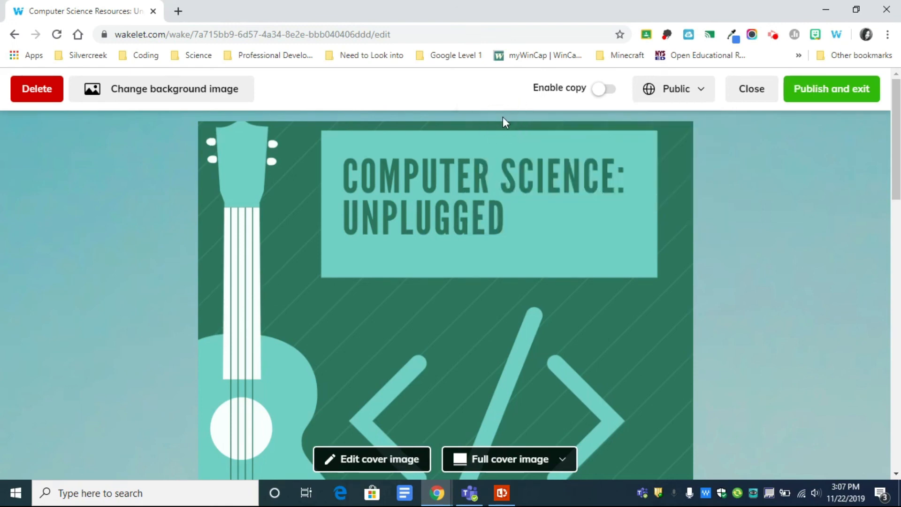
{"action": "left_click", "coordinate": [801, 92]}
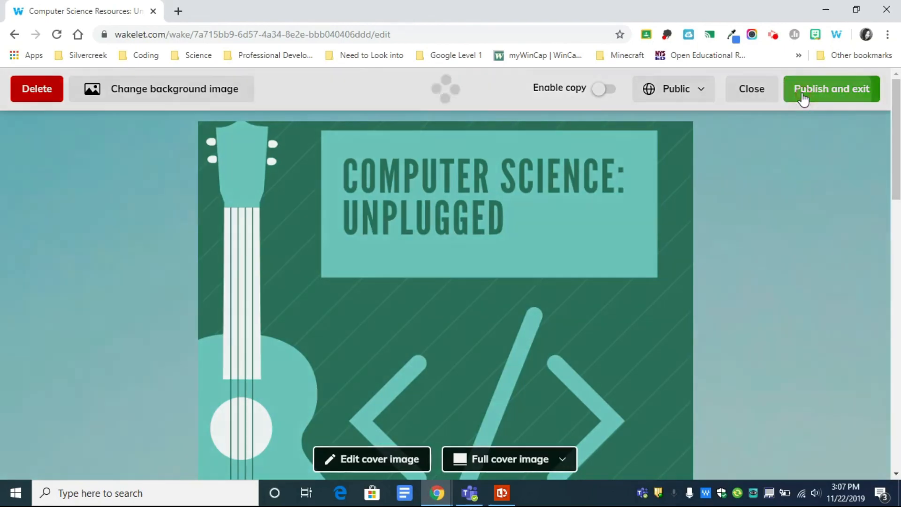